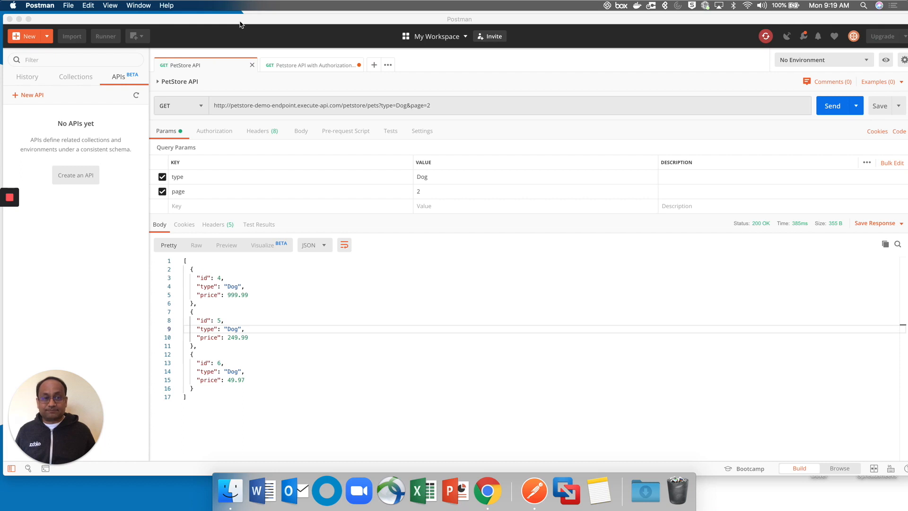
Send the PetStore API GET request for type Dog, page 2, and switch to Okta Workflows in the browser.
click(836, 108)
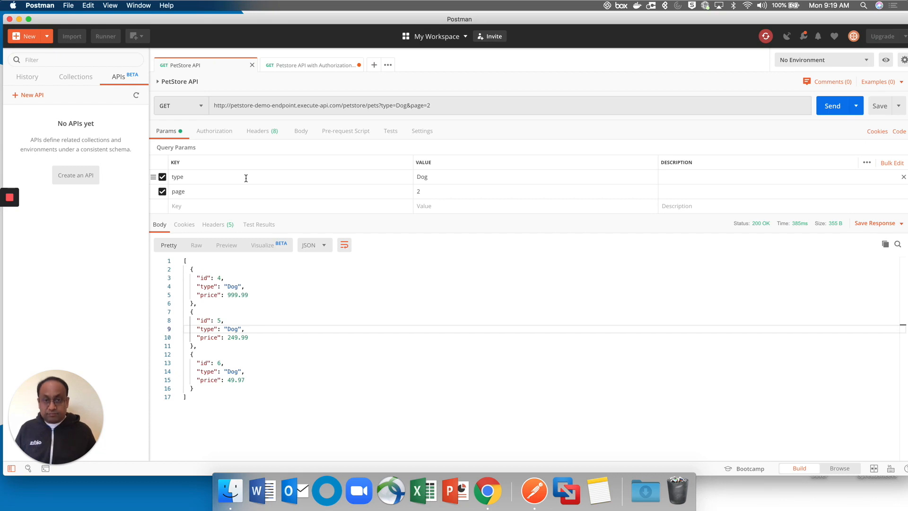
key(cmd+Tab)
key(super+Tab)
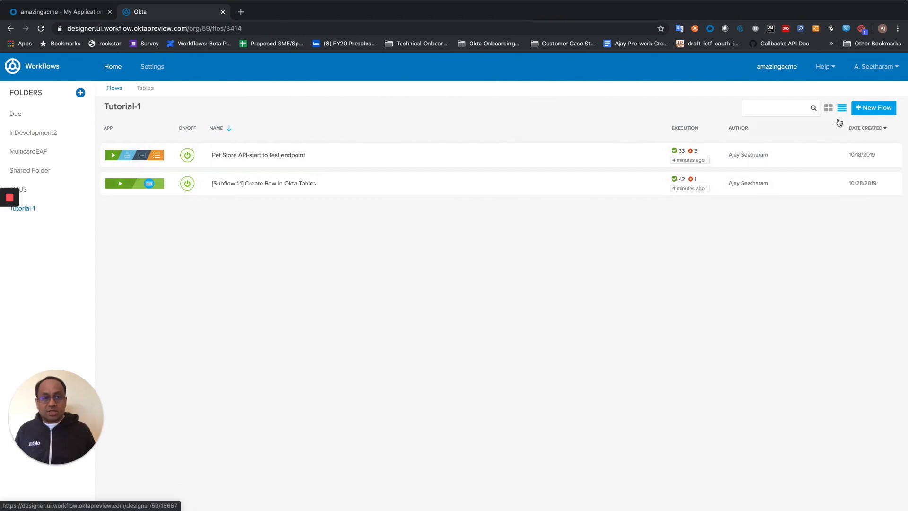
Create a new flow in the Tutorial-1 folder and add an HTTP Raw Request function card to it.
click(888, 115)
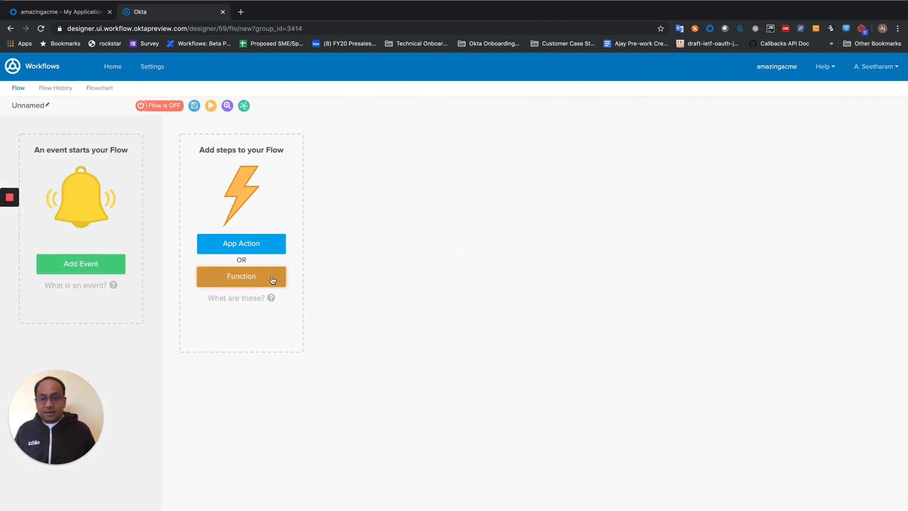
click(273, 280)
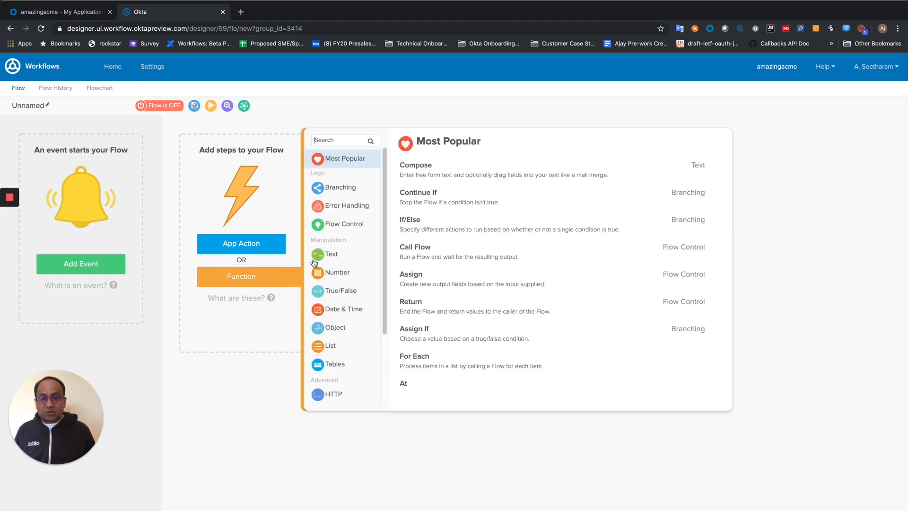
click(335, 393)
click(472, 305)
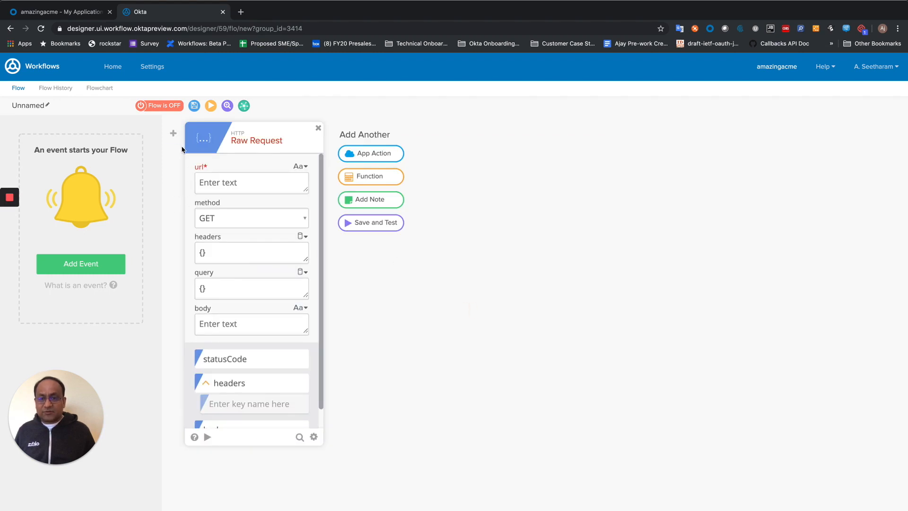
Add a note before the Raw Request card, paste in the copied petstore URL, headers and query JSON, and title it "To do".
mouse_move(178, 145)
click(173, 197)
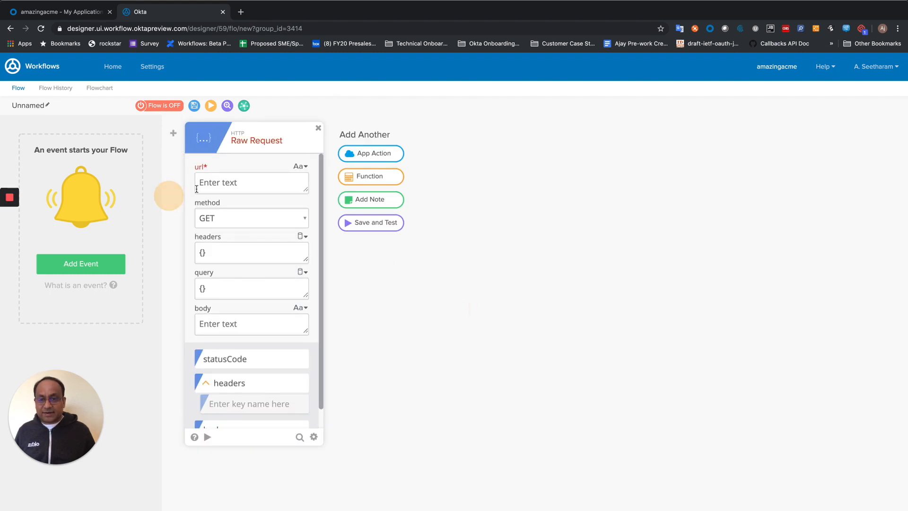
click(205, 170)
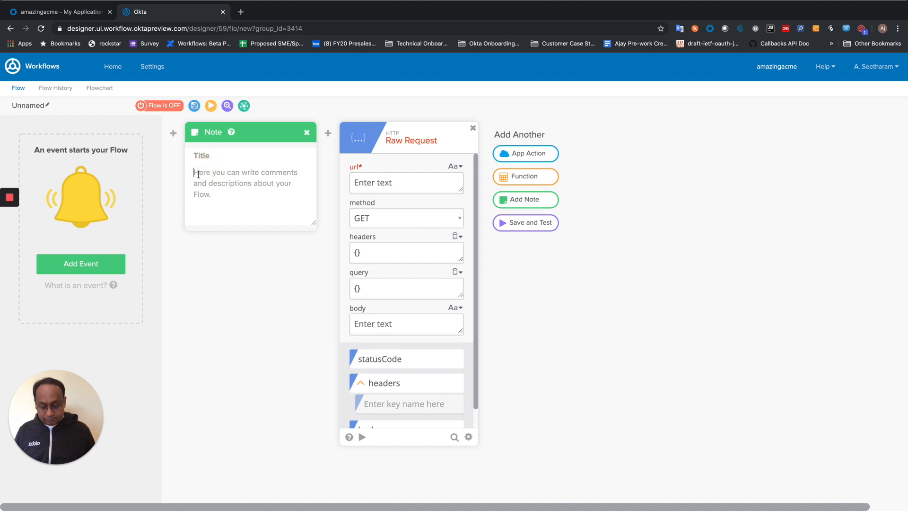
key(super+v)
scroll(198, 174, up, 5)
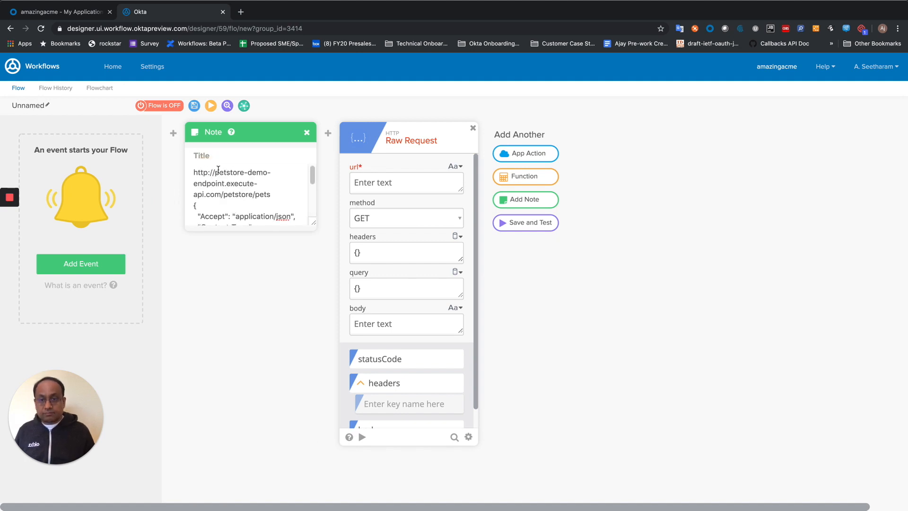
click(226, 155)
text(To do)
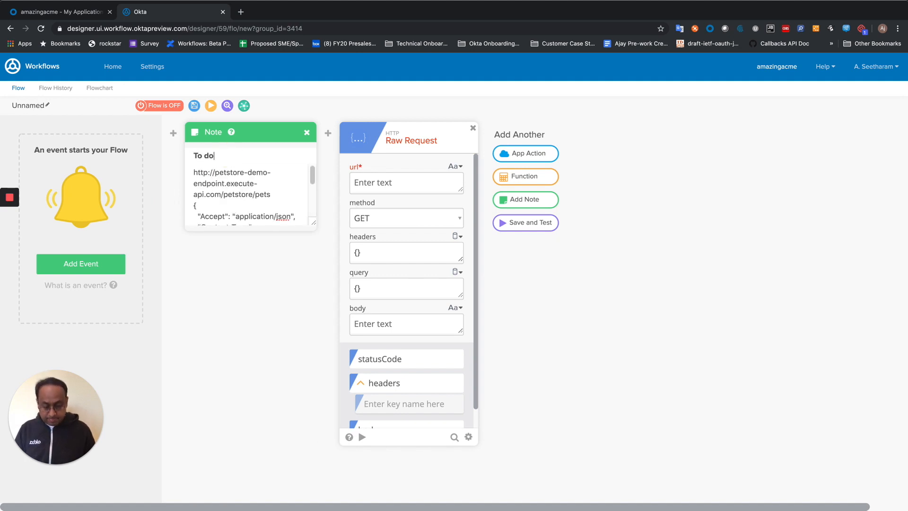
click(261, 206)
drag(193, 173, 276, 196)
key(ctrl+c)
click(404, 182)
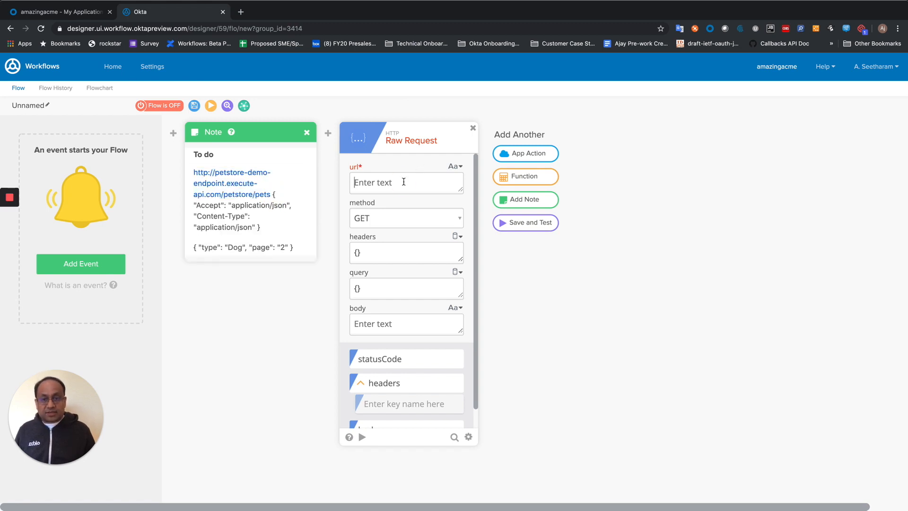
key(ctrl+v)
click(401, 252)
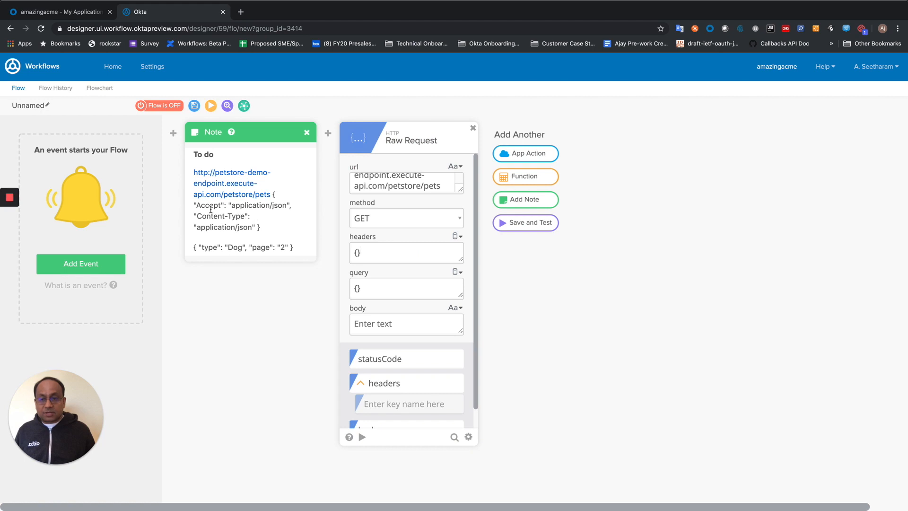
drag(273, 195, 287, 231)
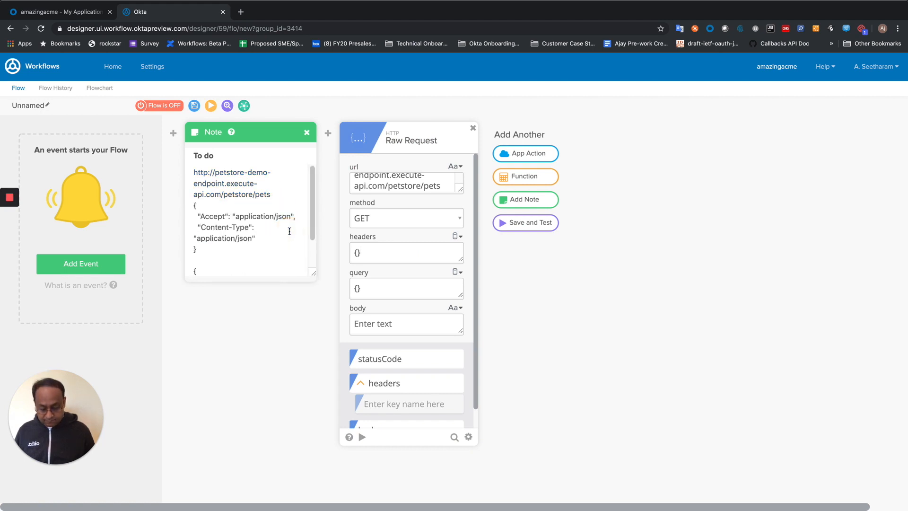
drag(371, 254, 330, 256)
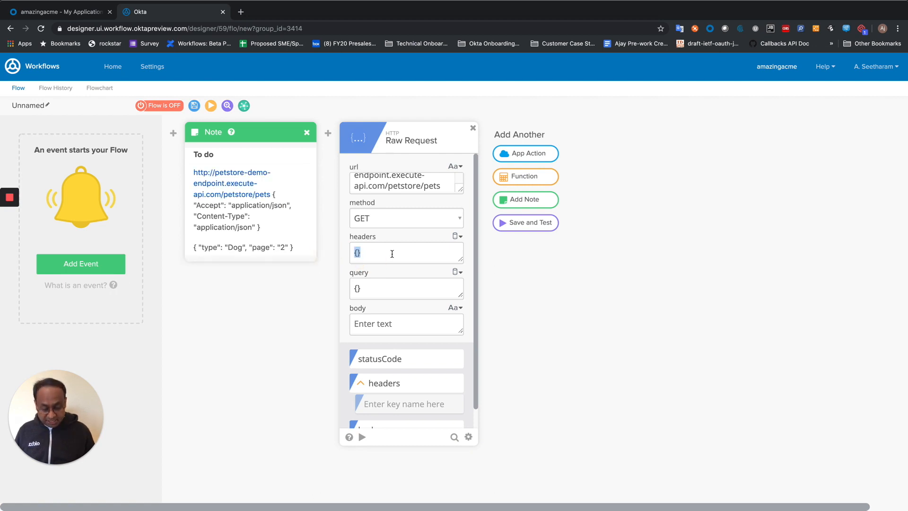
key(super+v)
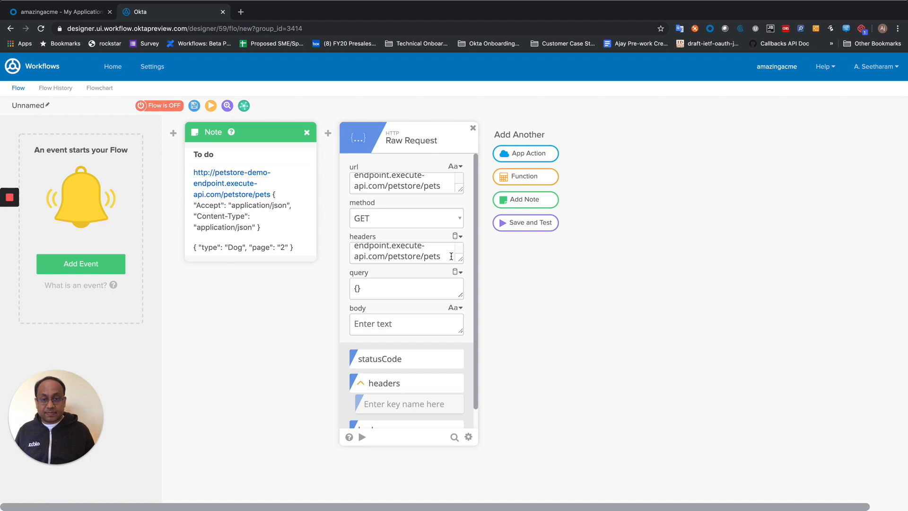
drag(458, 258, 351, 246)
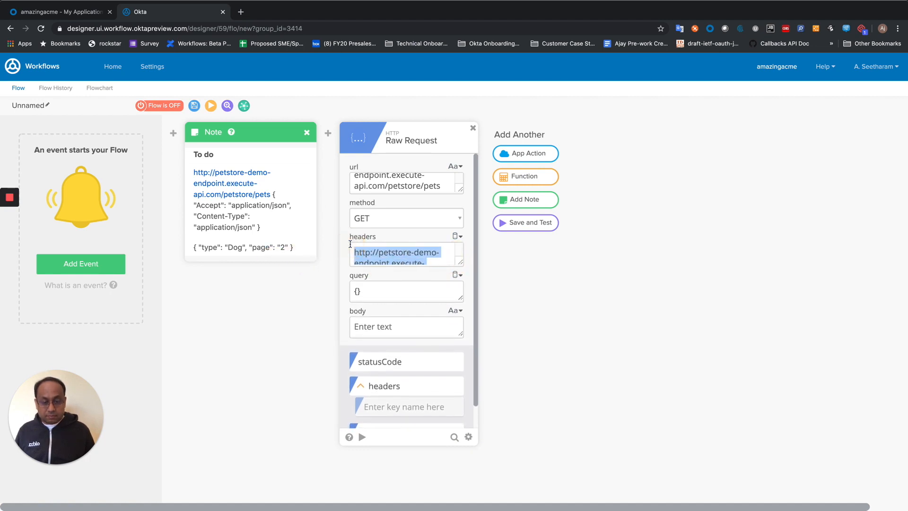
key(BackSpace)
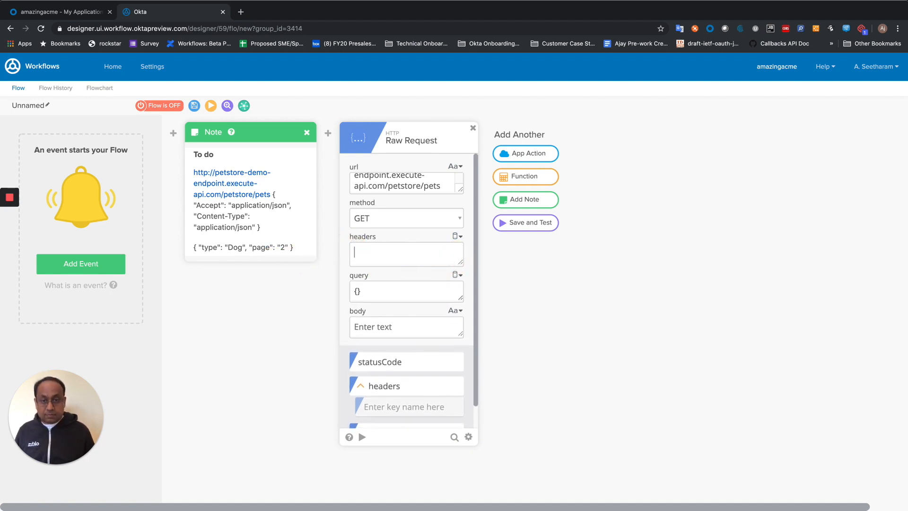
Copy the JSON with Accept and Content-Type set to "application/json" from the note into the Raw Request card's headers field.
click(276, 198)
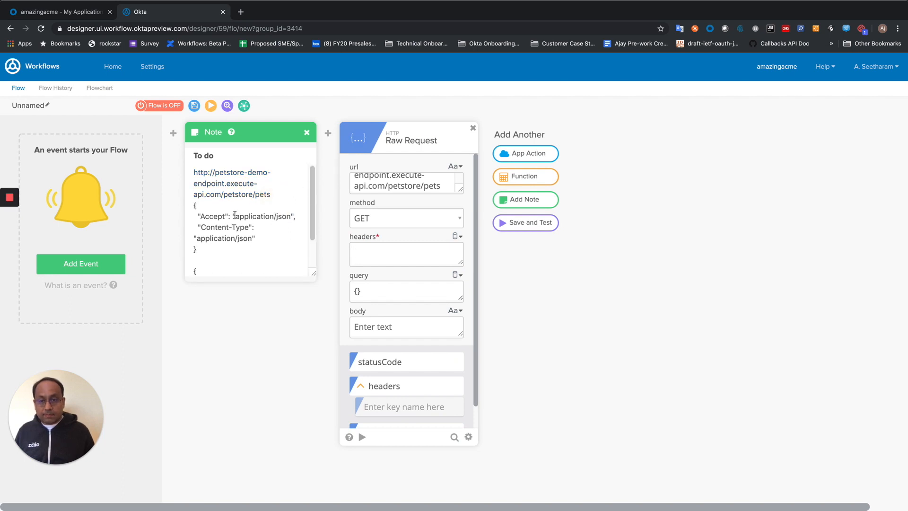
drag(190, 206, 205, 252)
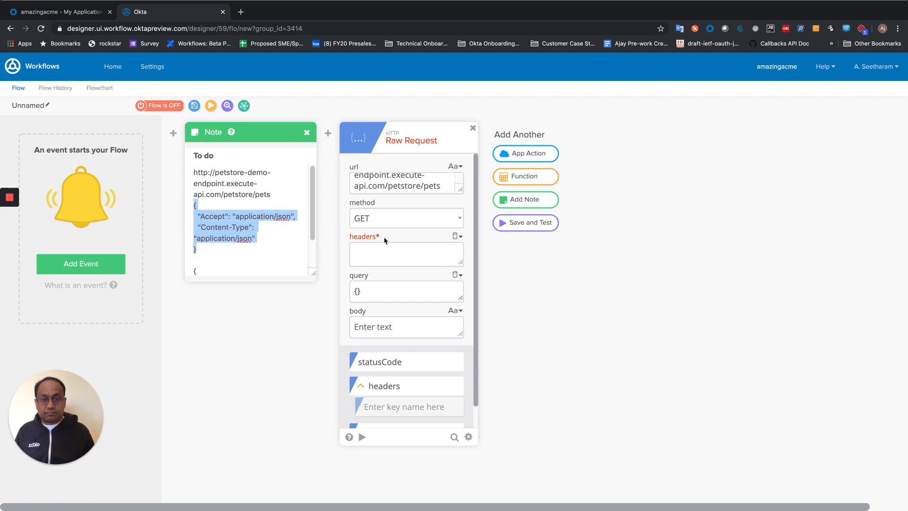
click(366, 248)
key(super+v)
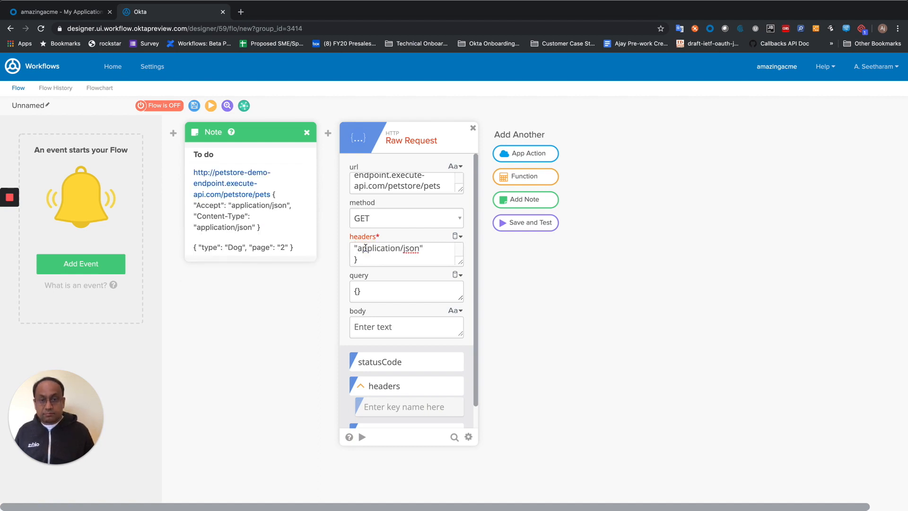
Replace the Raw Request card's query value with the note's JSON containing type "Dog" and page "2".
click(293, 251)
scroll(222, 235, down, 2)
drag(193, 236, 205, 272)
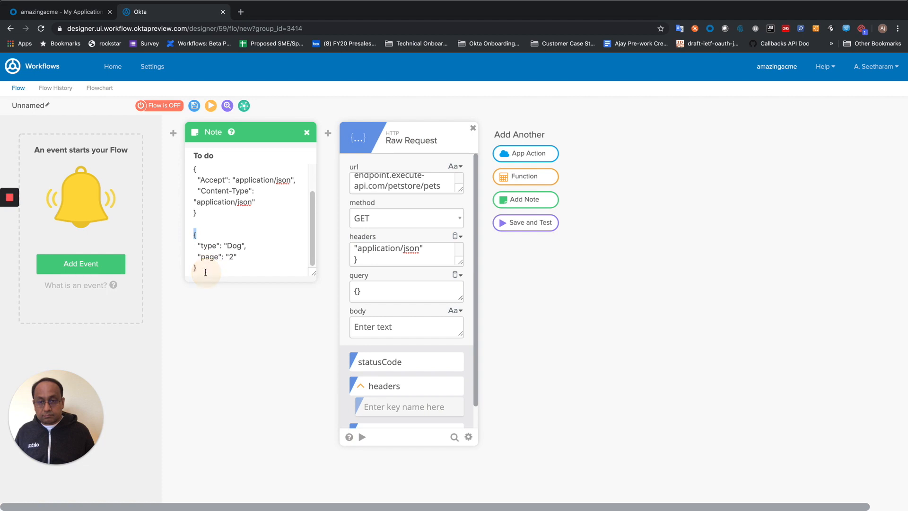
key(shift+Down)
key(shift+Down)
key(shift+Down)
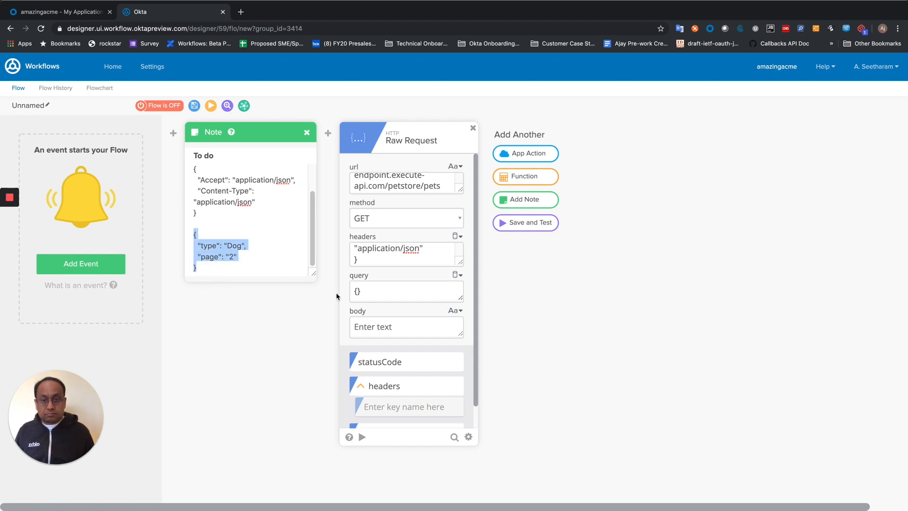
drag(386, 292, 299, 284)
key(ctrl+v)
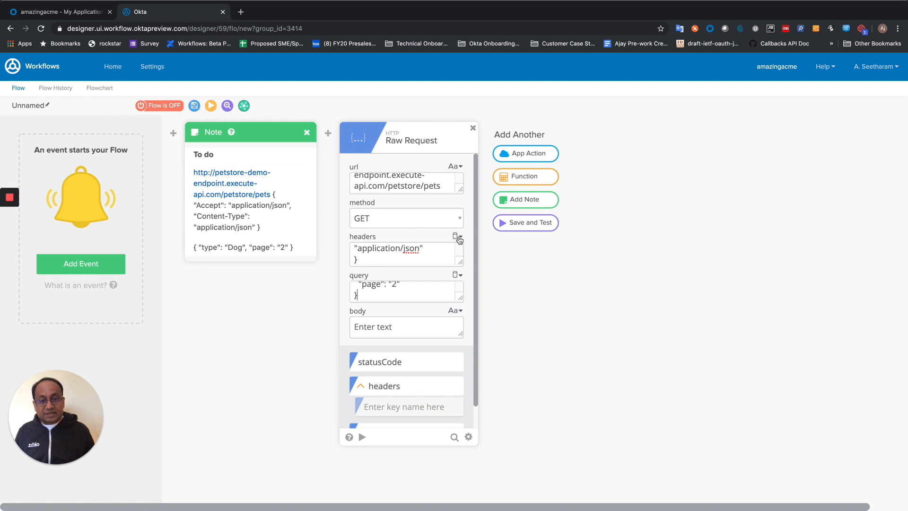
scroll(401, 290, up, 3)
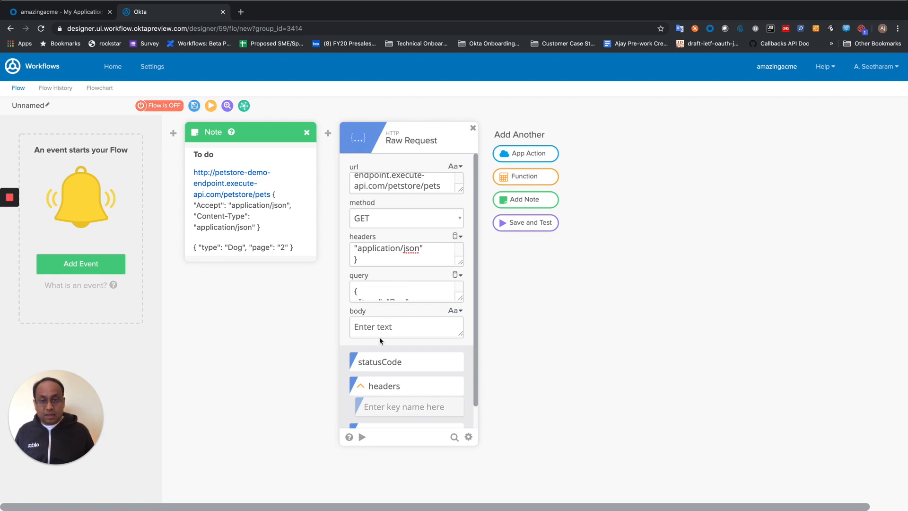
Save the flow under the name "Sample" with saving of all data that passes through the flow enabled.
click(194, 105)
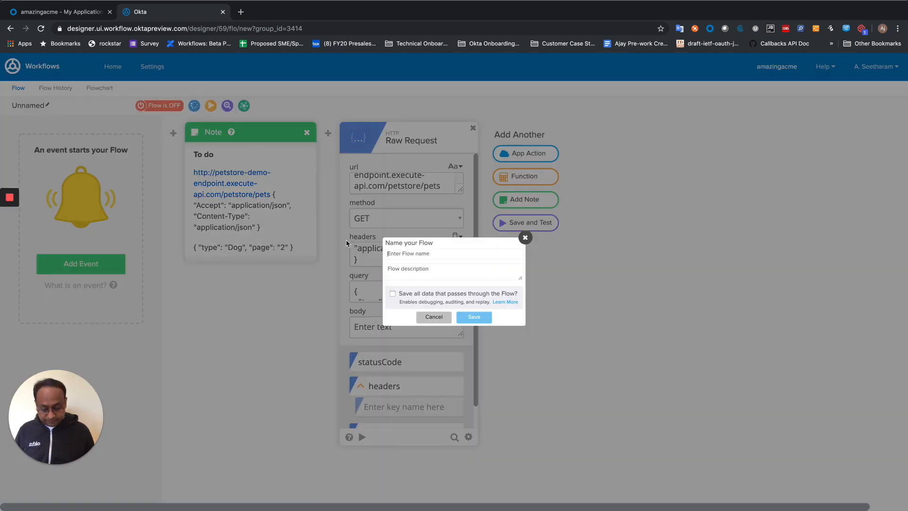
text(Sample)
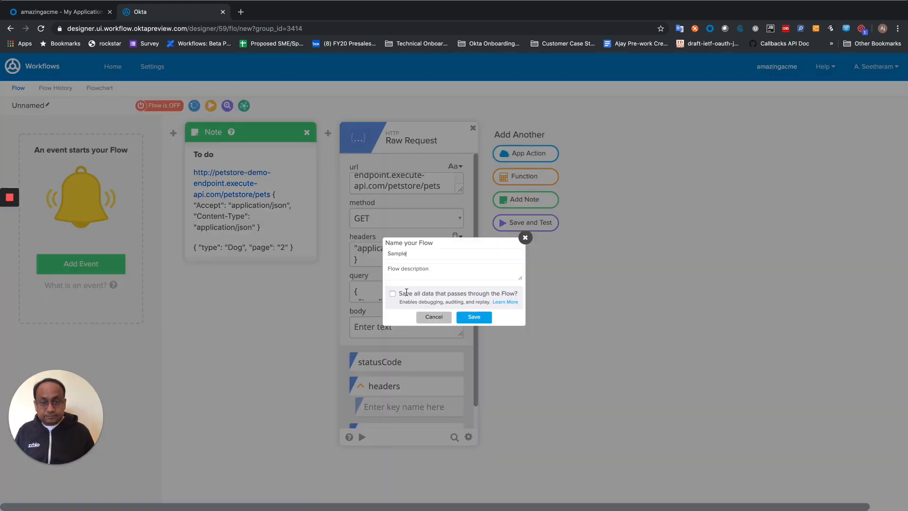
click(396, 295)
click(473, 317)
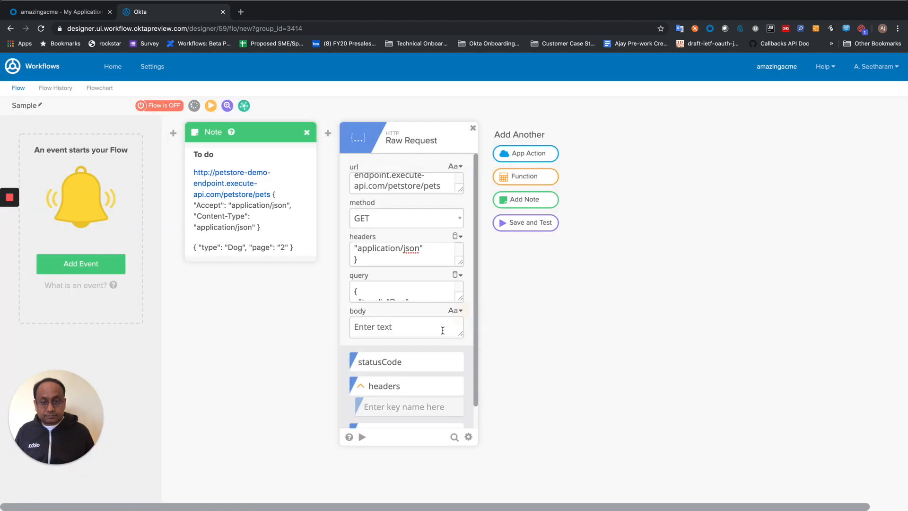
Run a test of the Raw Request card on its own.
click(362, 438)
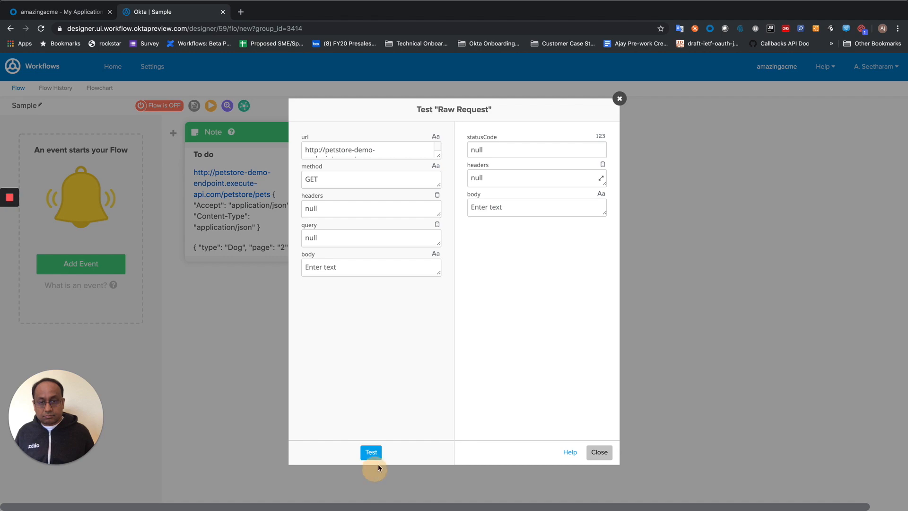
click(378, 467)
click(362, 438)
click(377, 457)
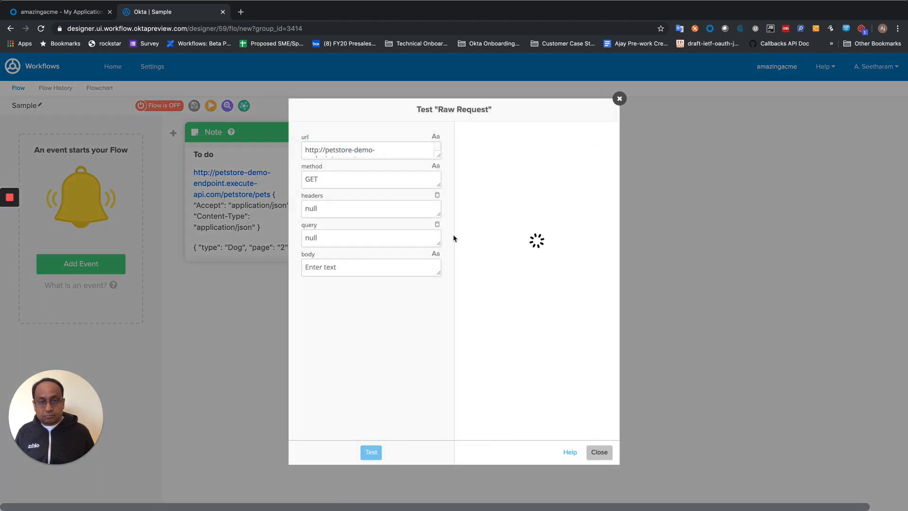
Examine the status code, headers and body returned by the Raw Request test, and close the test window.
scroll(504, 173, down, 3)
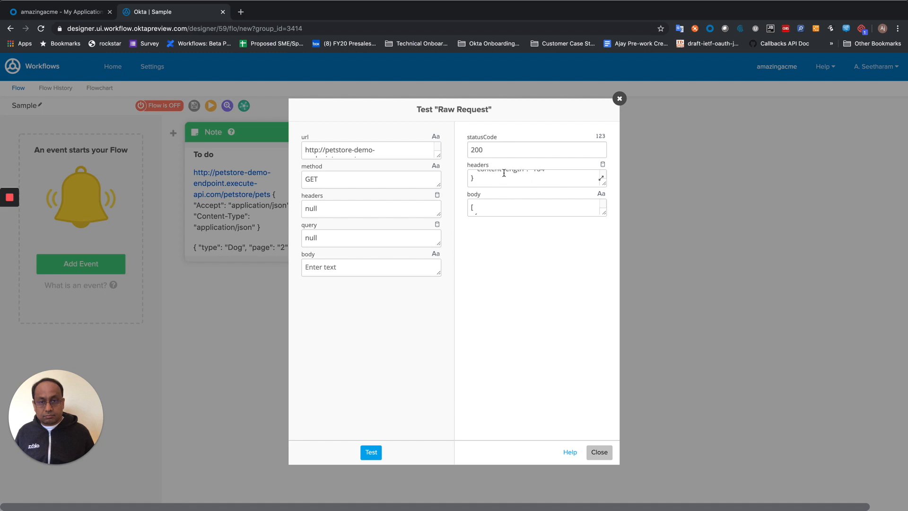
scroll(504, 172, up, 1)
scroll(504, 172, up, 2)
scroll(504, 172, down, 2)
scroll(504, 173, up, 4)
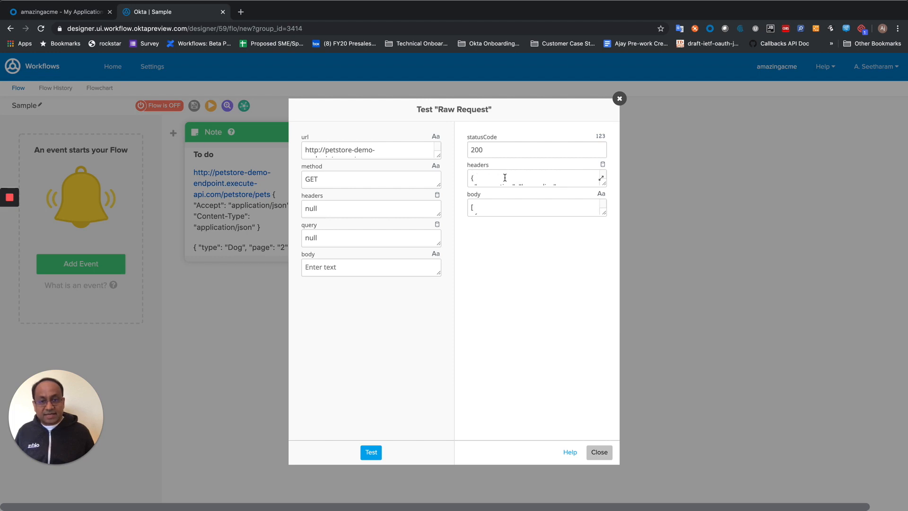
scroll(487, 203, down, 1)
scroll(561, 212, down, 4)
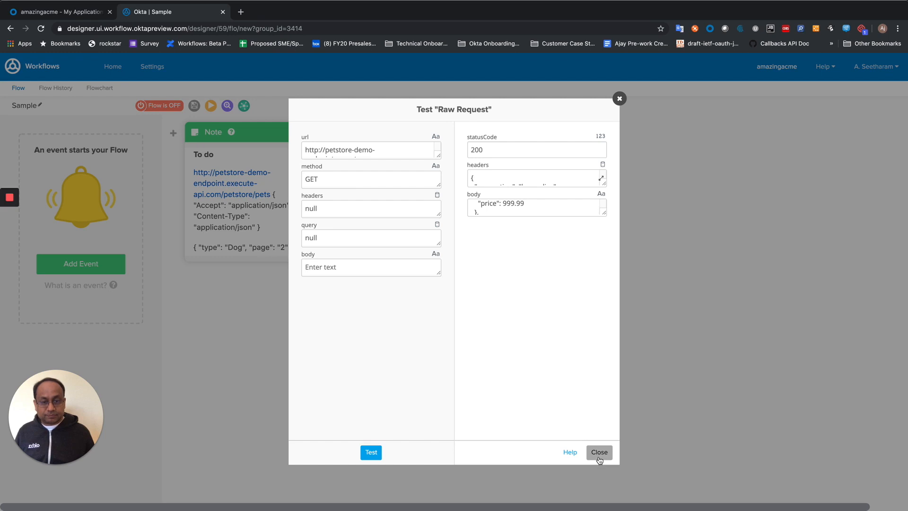
click(599, 453)
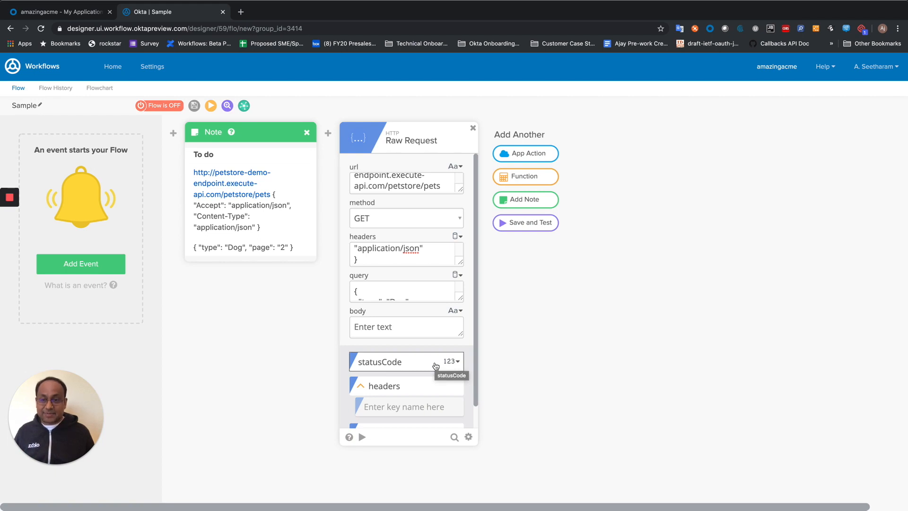
Set Child Flow as the event that starts the Sample flow.
mouse_move(331, 136)
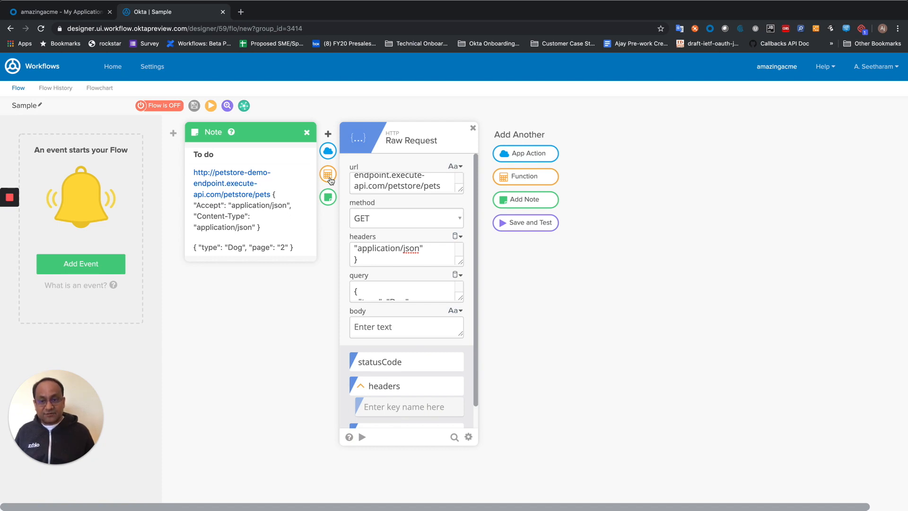
click(110, 274)
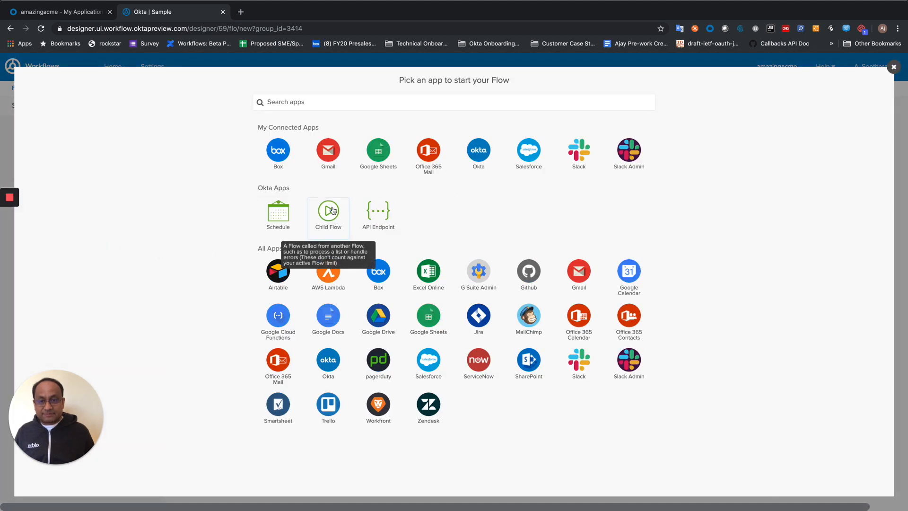
click(332, 204)
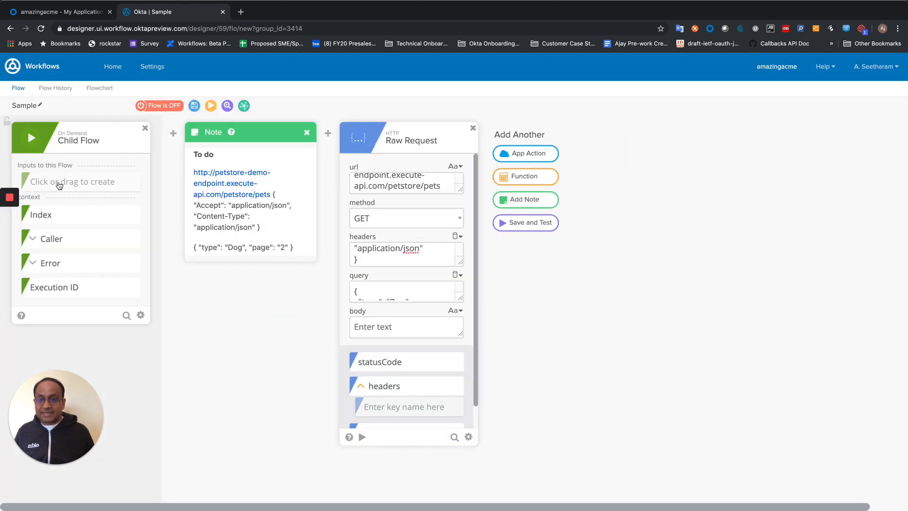
Add a text input named "url" to the Child Flow card.
click(58, 183)
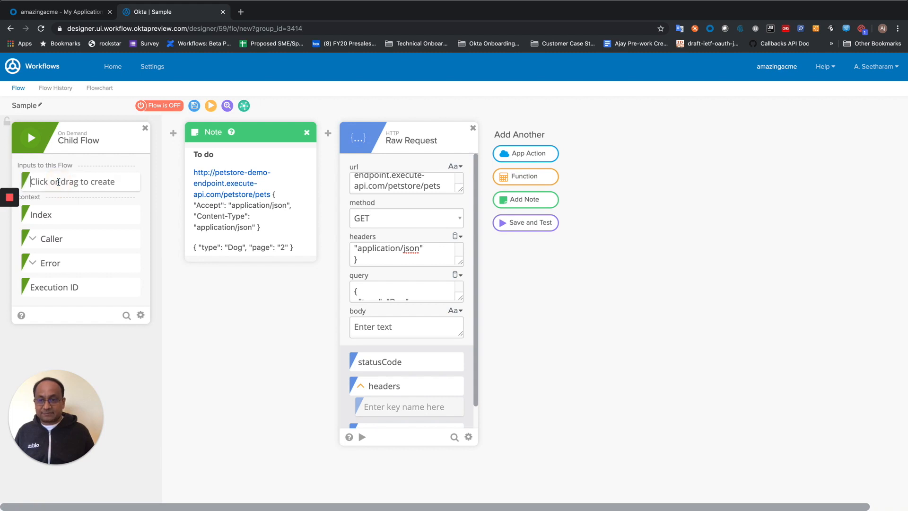
click(58, 182)
text(url)
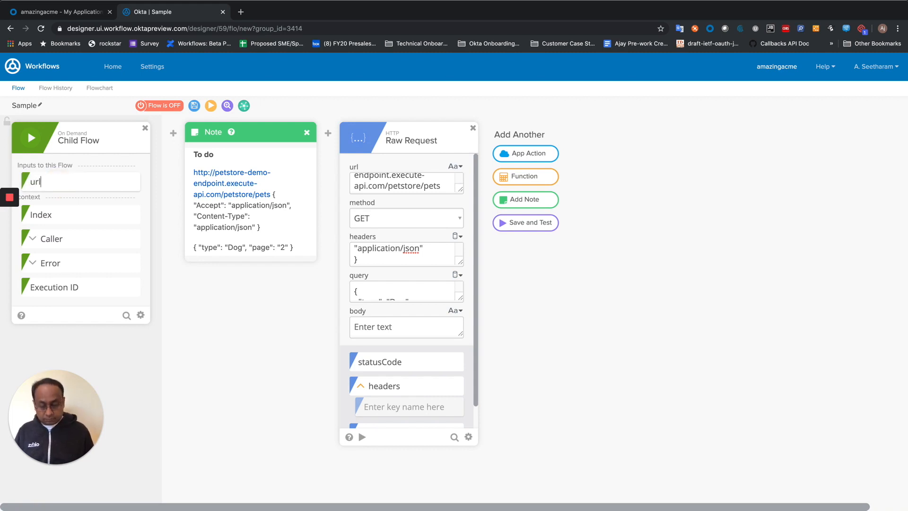
key(Return)
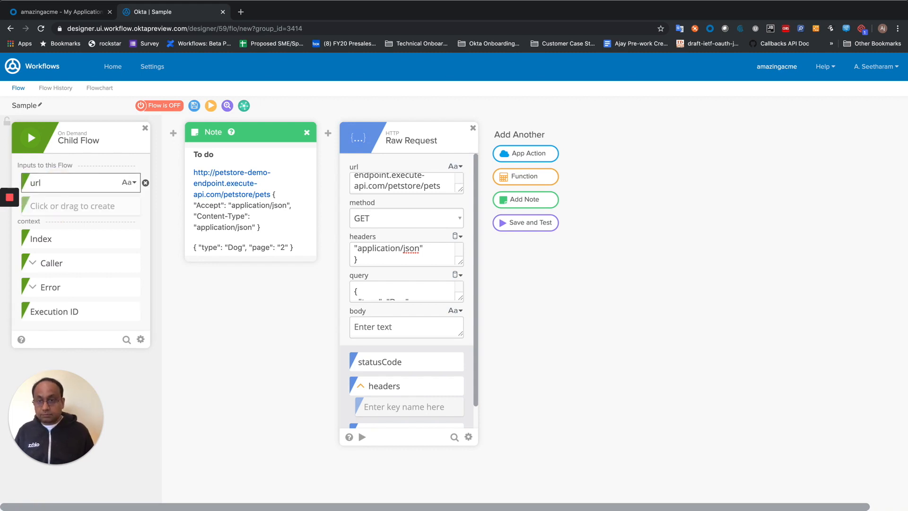
Add the inputs "paramKey1" and "paramValue1" to the Child Flow card.
click(48, 206)
text(paramKey1)
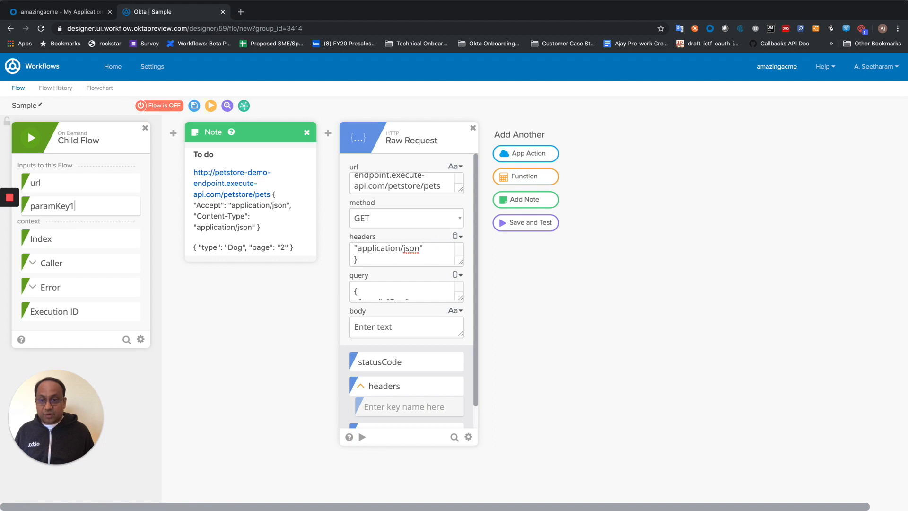
key(Return)
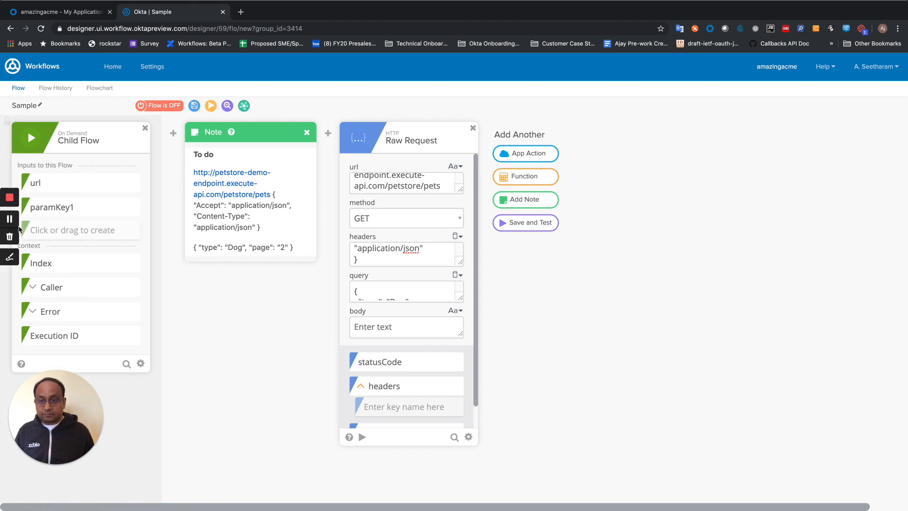
click(48, 231)
text(paramValue1)
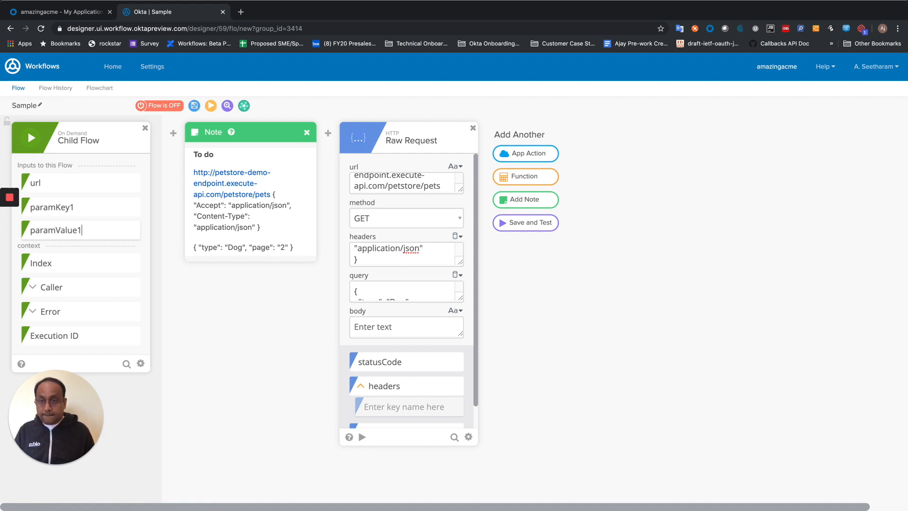
key(Return)
Add the inputs "paramKey2" and "paramValue2" to the Child Flow card.
click(55, 256)
text(paramKey2)
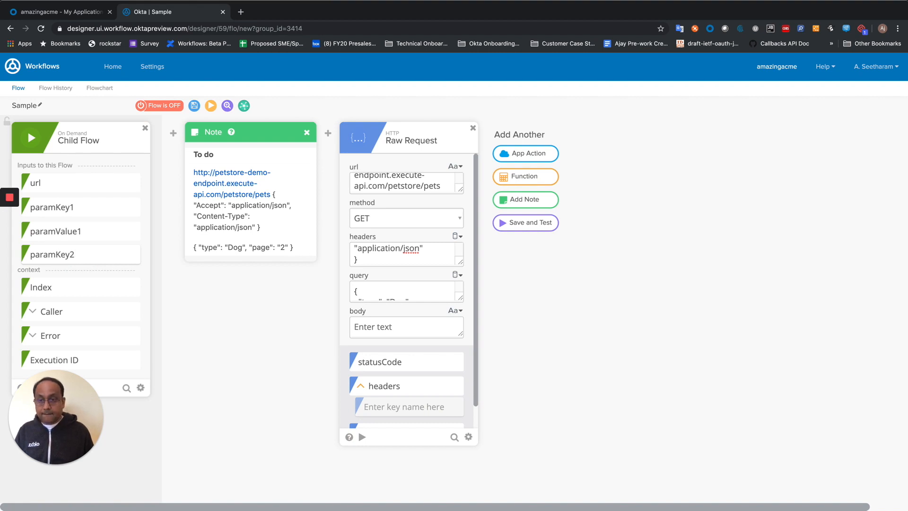
key(Return)
click(49, 278)
text(paramValue2)
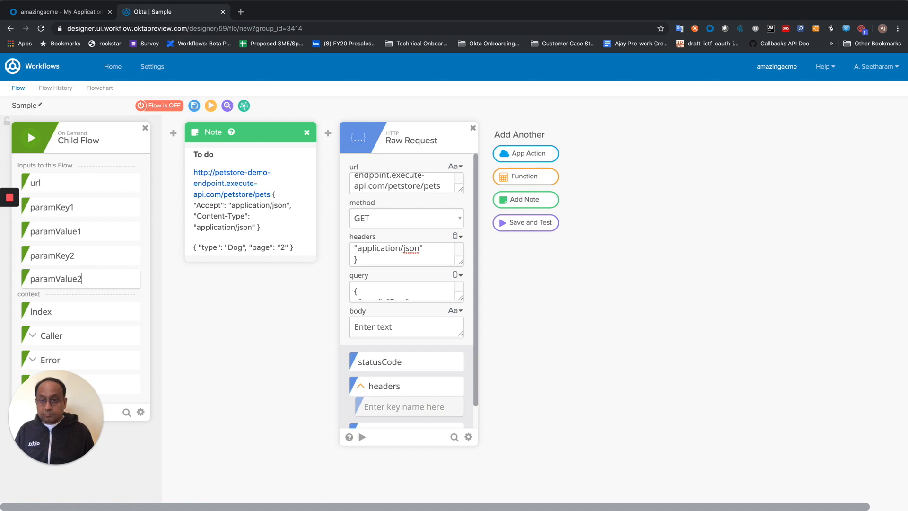
key(Return)
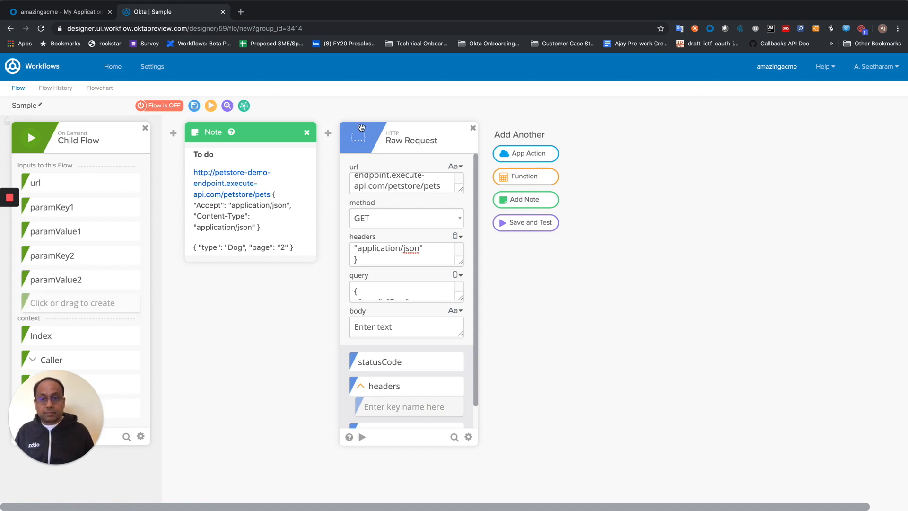
Insert an If/Else function between the Note and Raw Request cards, with the condition 1 equal to 1.
mouse_move(328, 138)
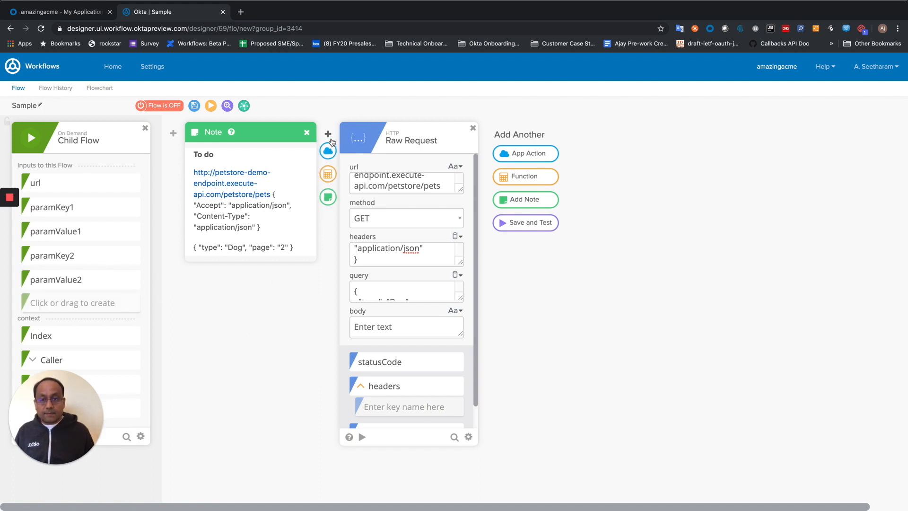
click(327, 175)
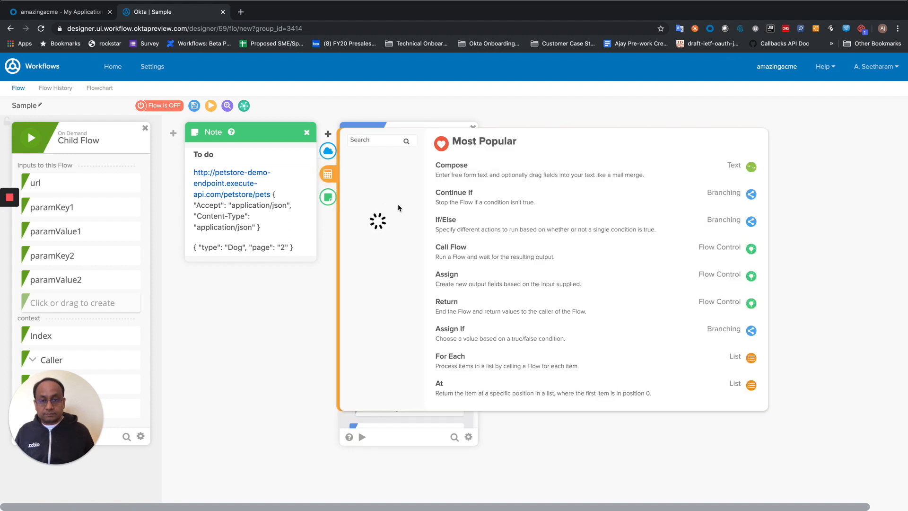
click(458, 219)
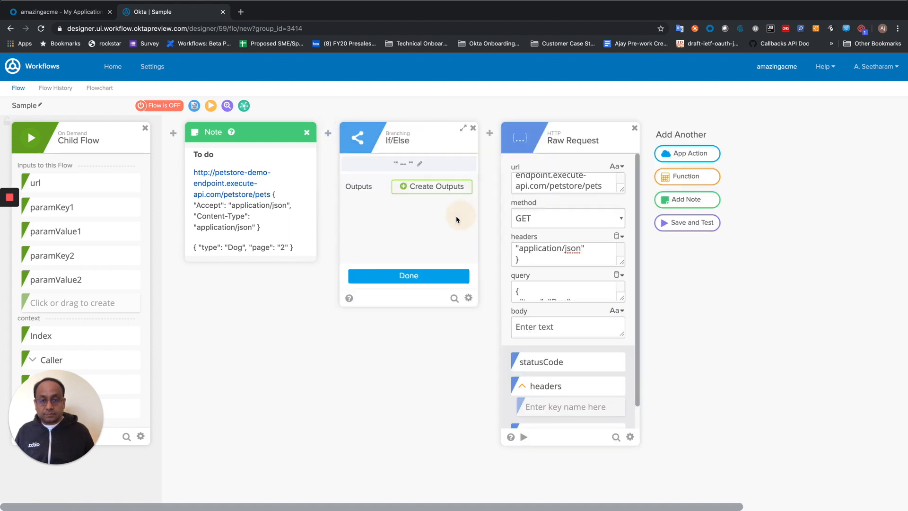
click(380, 196)
text(1)
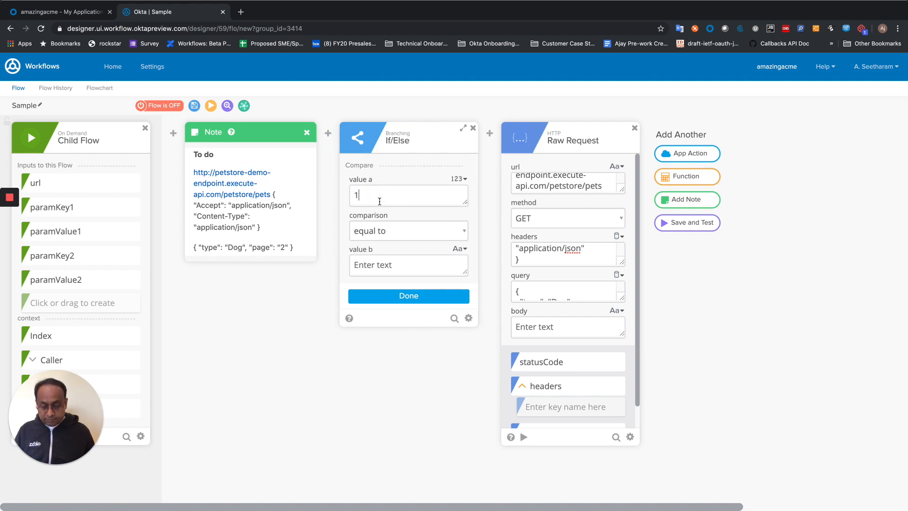
click(381, 262)
text(1)
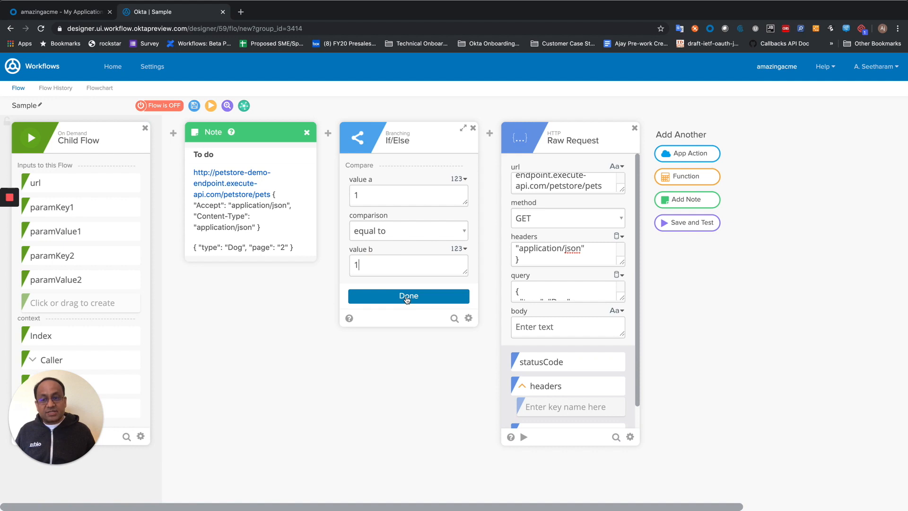
click(407, 298)
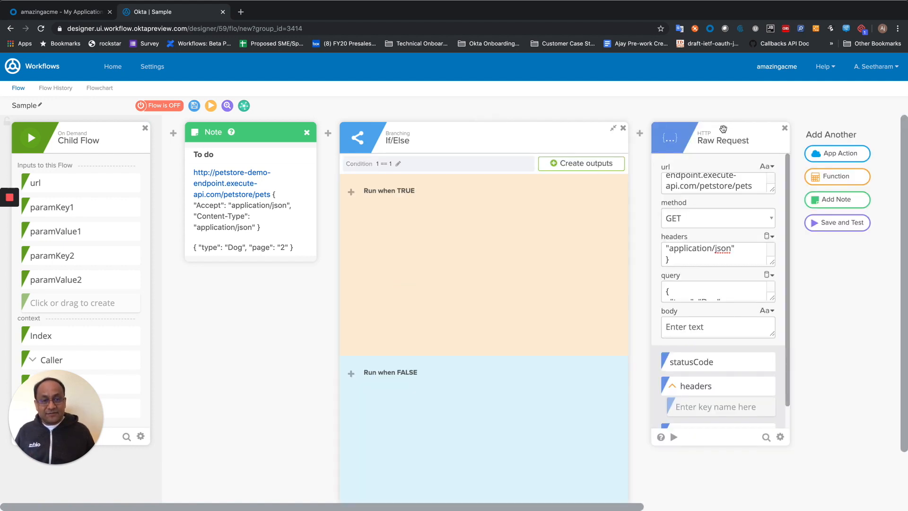
Move the Raw Request card into the If/Else card's Run when FALSE branch.
drag(722, 140, 382, 410)
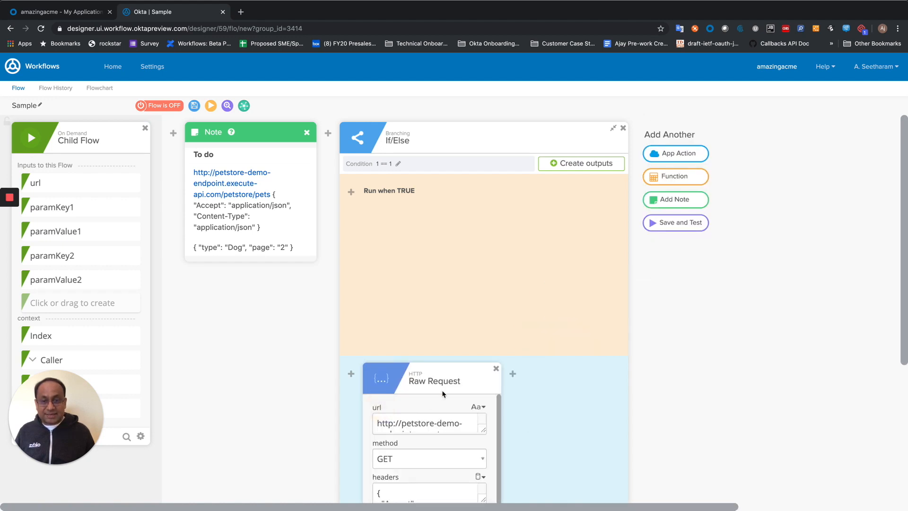
scroll(496, 391, down, 1)
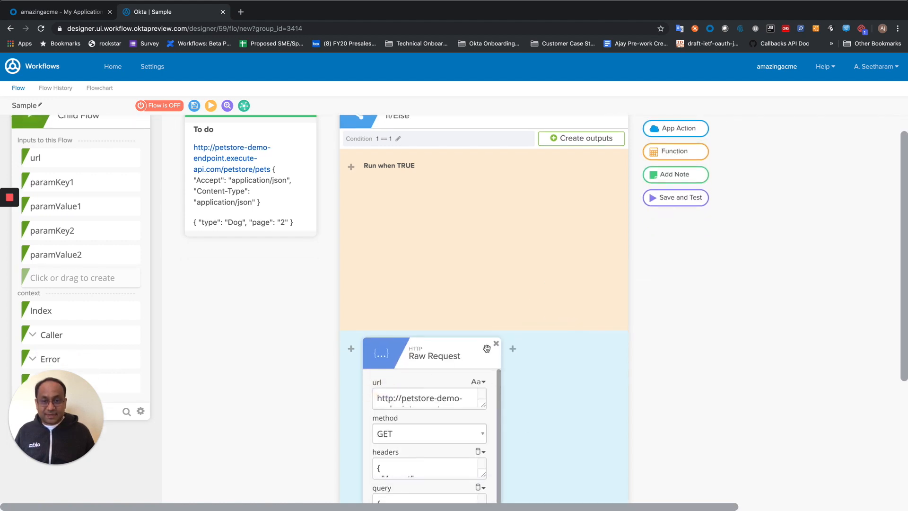
scroll(487, 348, down, 2)
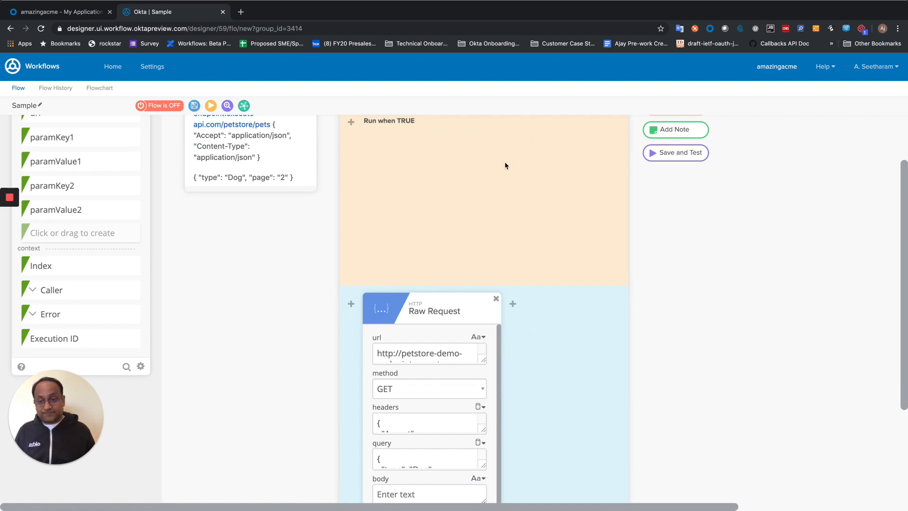
Add an Assign function to the If/Else card's Run when TRUE branch.
scroll(454, 164, up, 2)
mouse_move(351, 145)
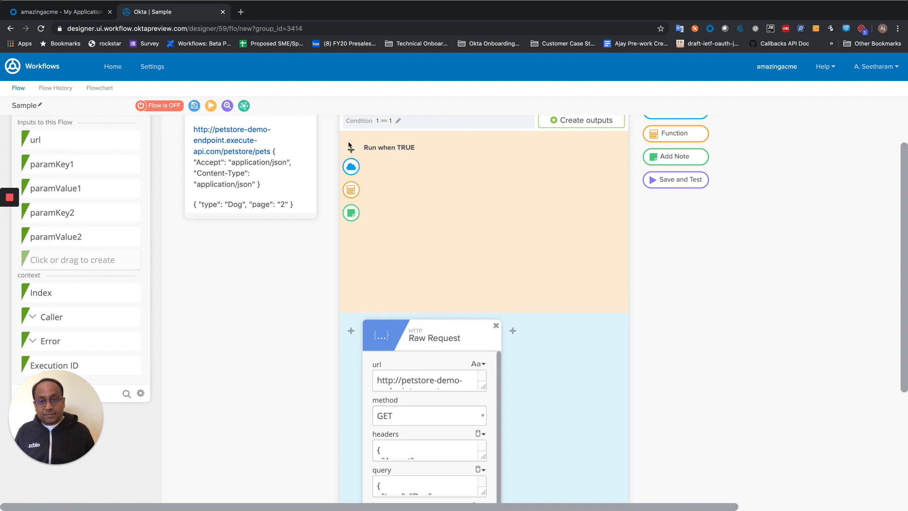
click(351, 191)
click(388, 155)
text(Assign)
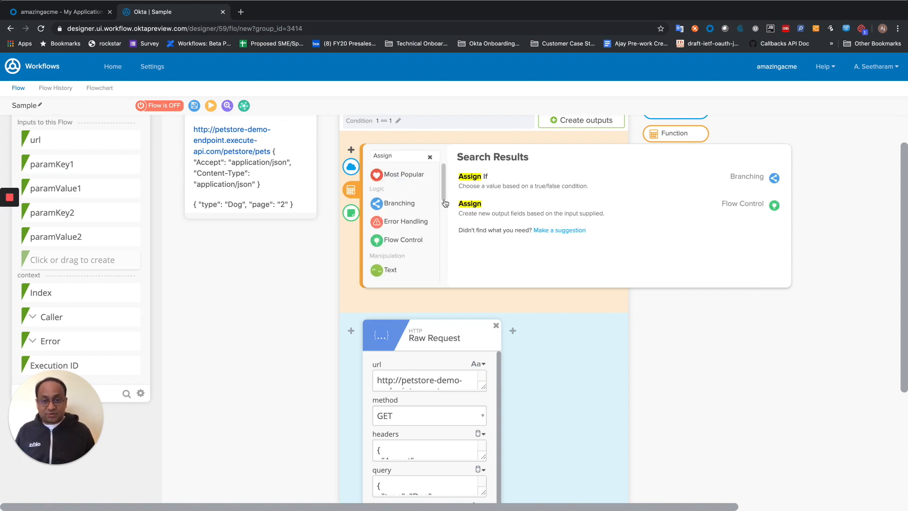
click(469, 207)
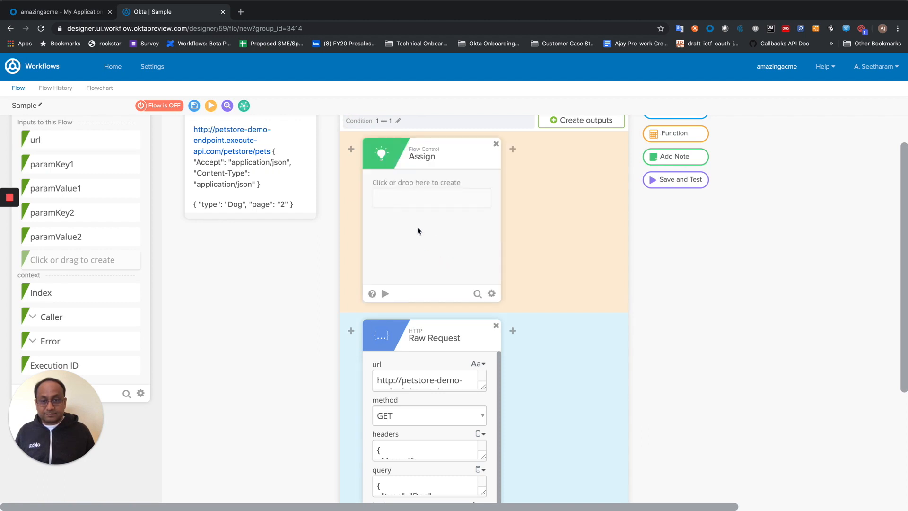
Create a "method" field in the Assign card with the value GET.
click(386, 182)
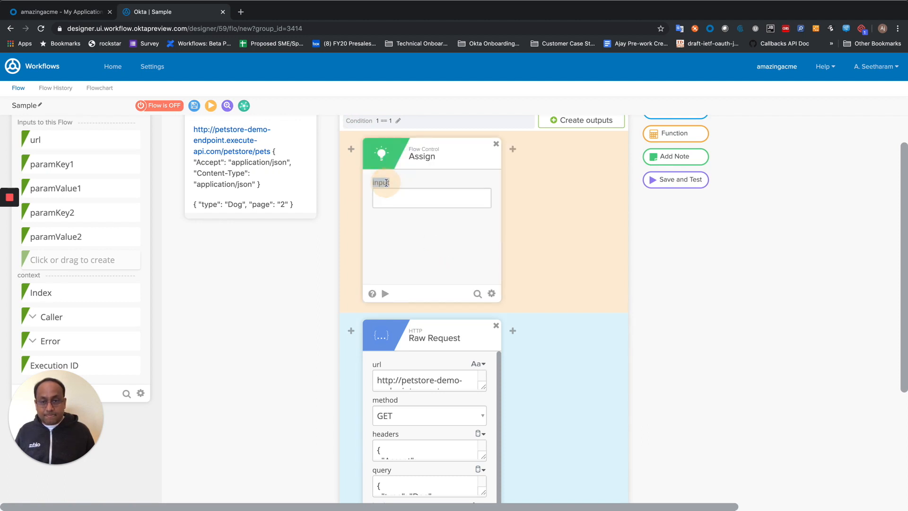
text(method)
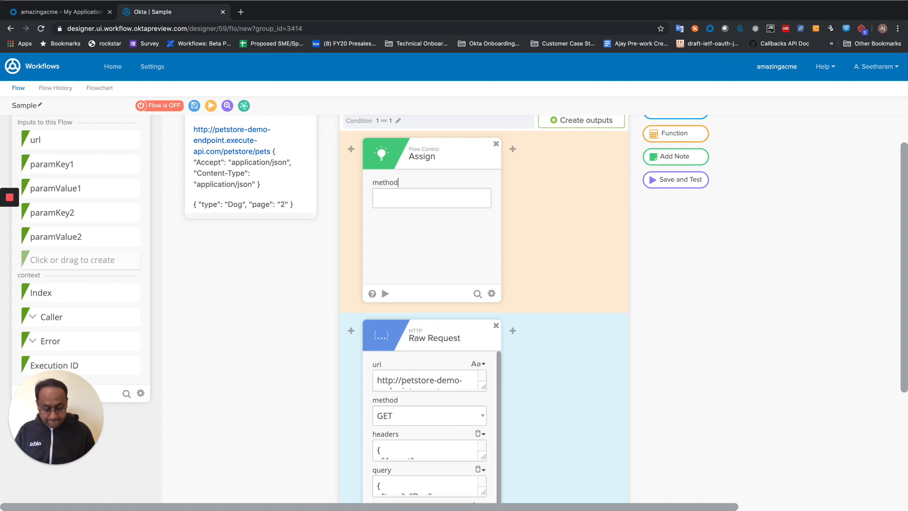
key(Return)
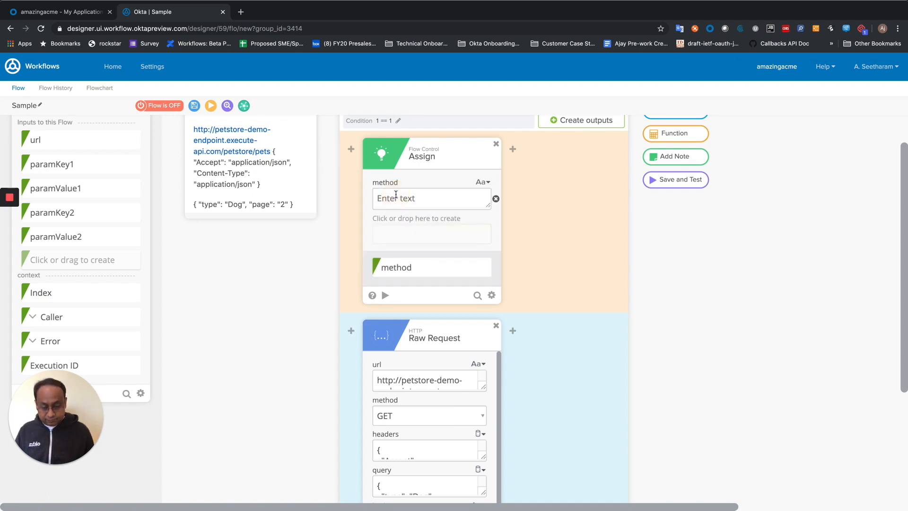
click(398, 198)
text(GET)
key(Return)
key(BackSpace)
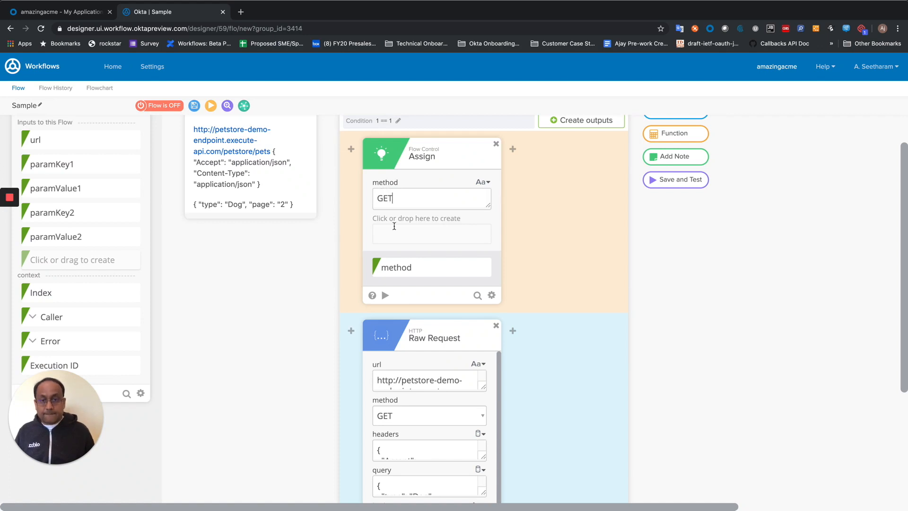
Create an "Accept" field in the Assign card with the value application/json.
click(400, 218)
text(Accept)
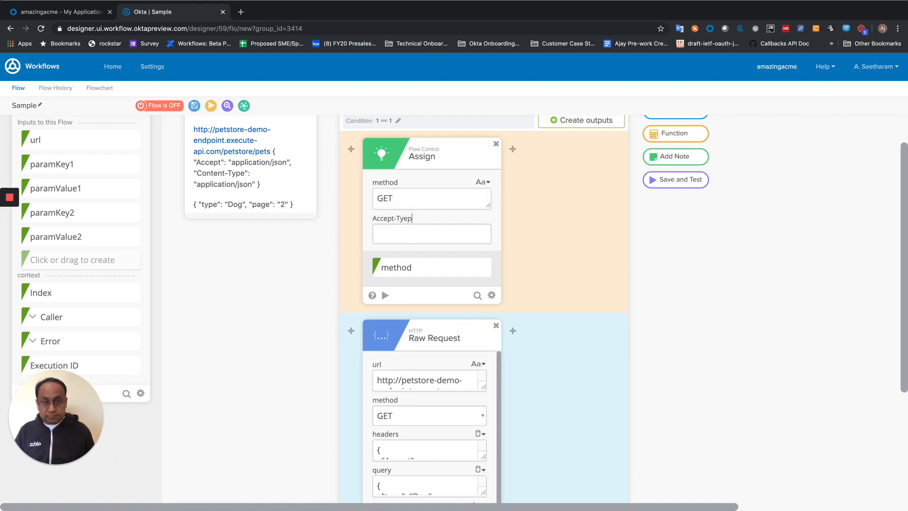
click(413, 239)
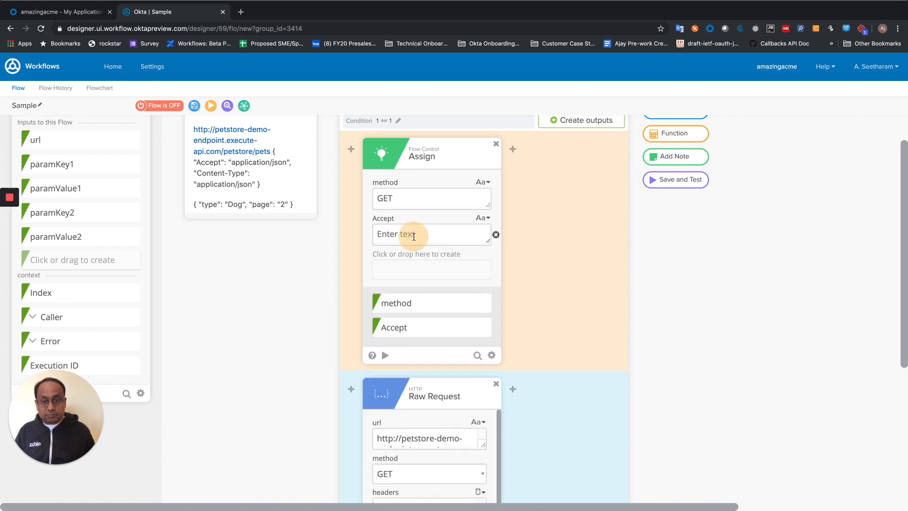
click(417, 235)
text(ap)
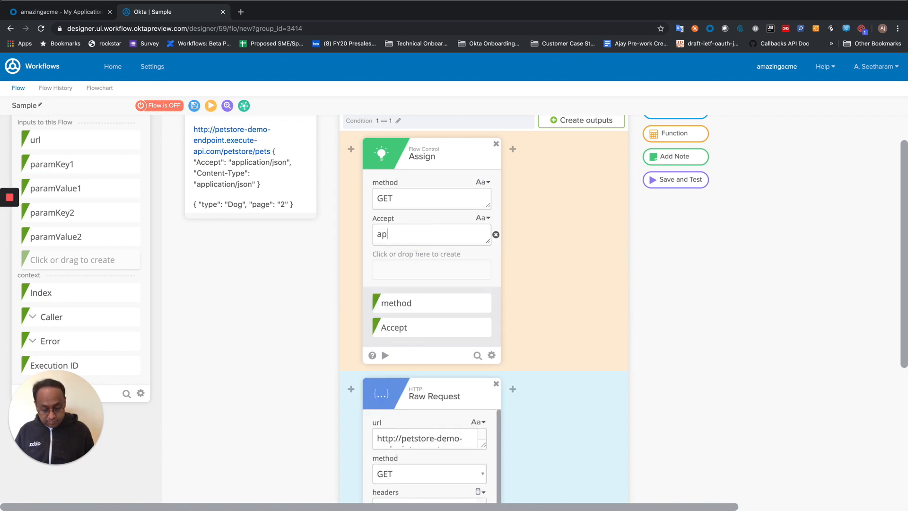
text(plication/json)
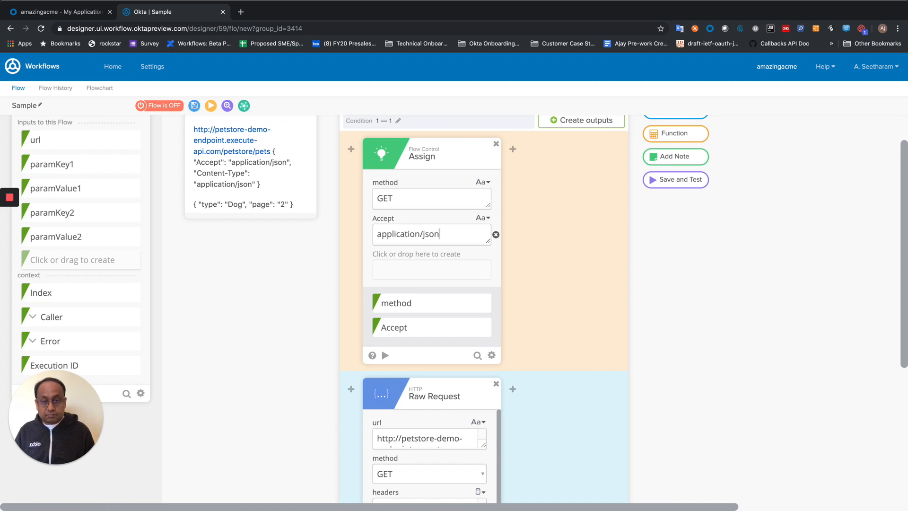
Create a "Content-Type" field in the Assign card with the value application/json.
click(405, 254)
text(Content-Type)
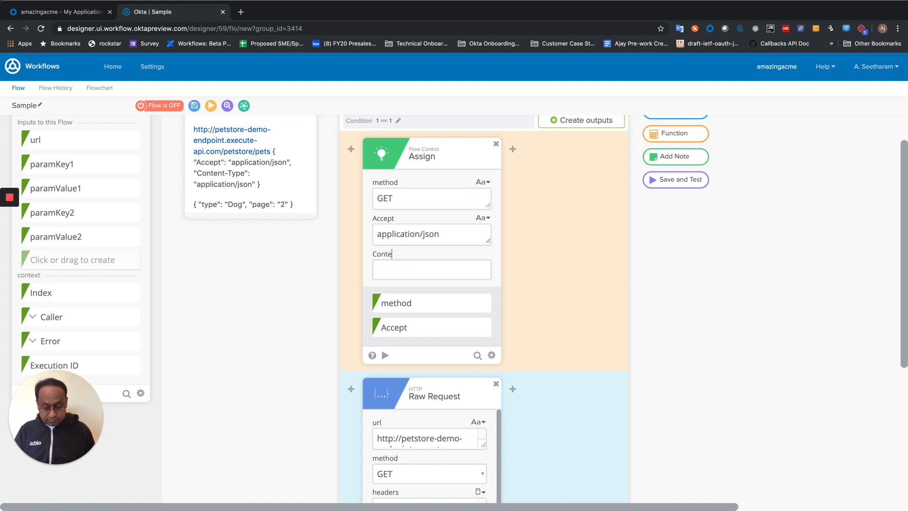
click(409, 269)
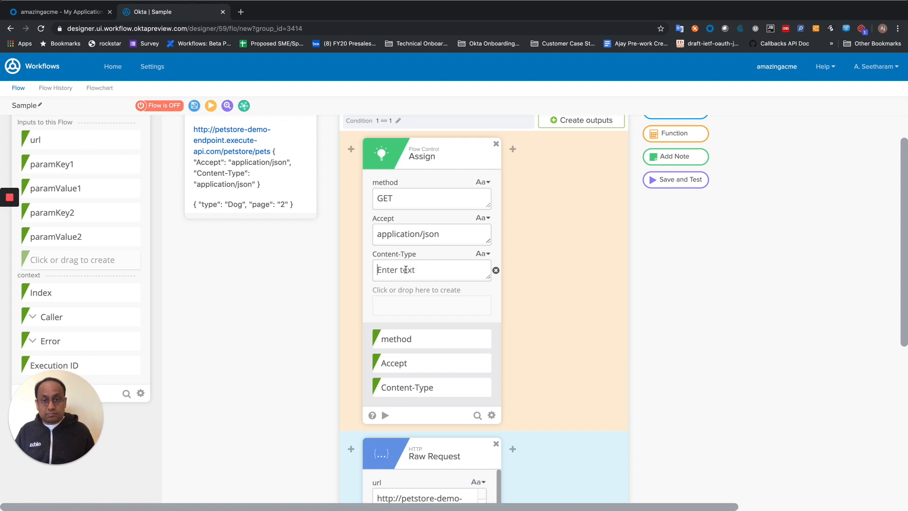
text(application/json)
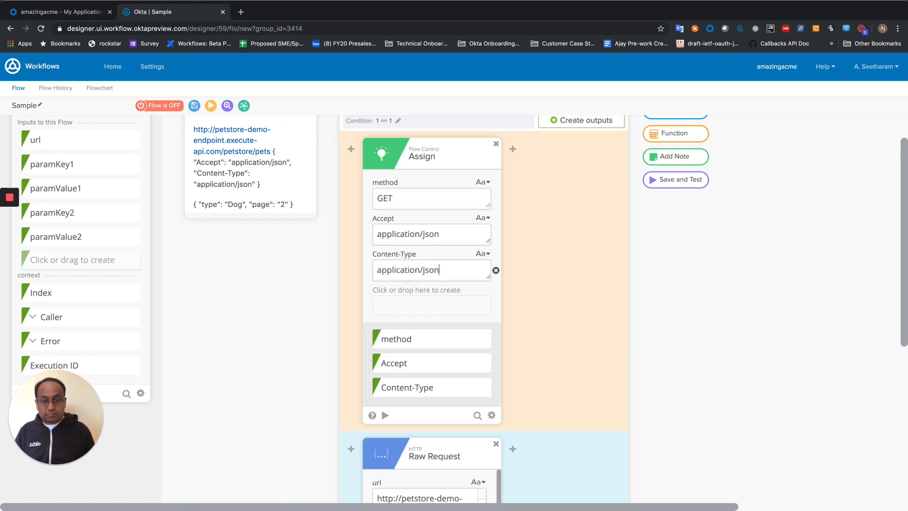
mouse_move(513, 156)
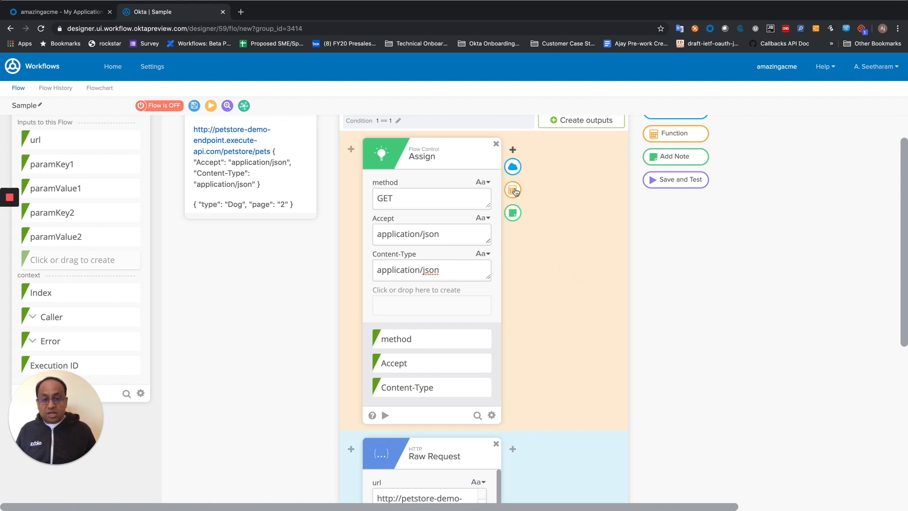
scroll(530, 227, down, 4)
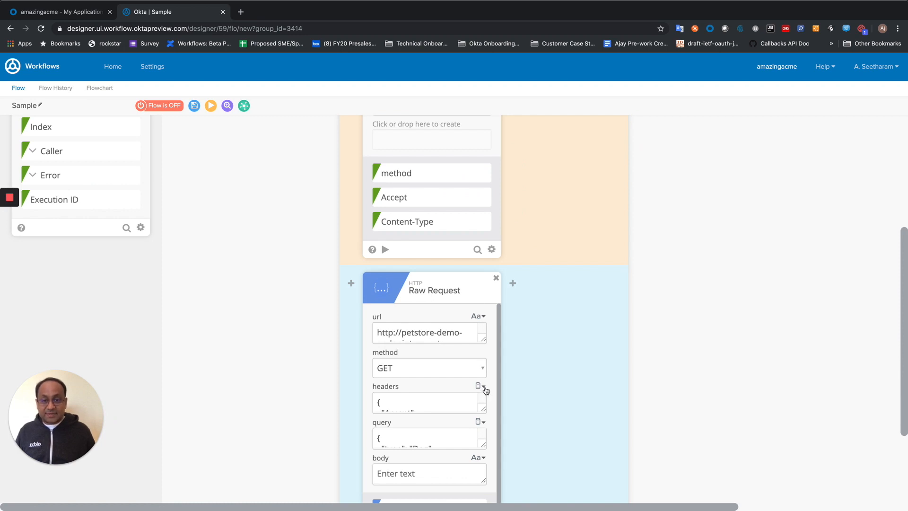
scroll(503, 359, up, 4)
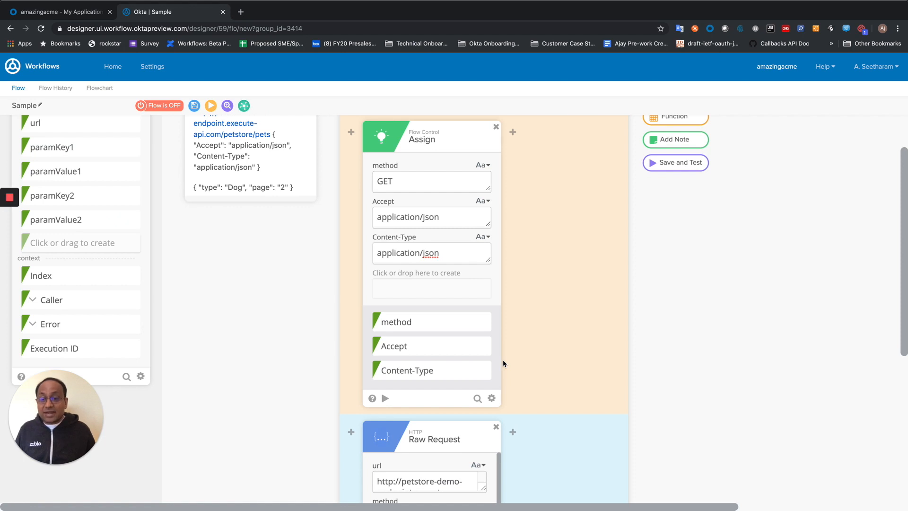
Add an Object Construct function after the Assign card in the If/Else card's Run when TRUE branch.
mouse_move(513, 134)
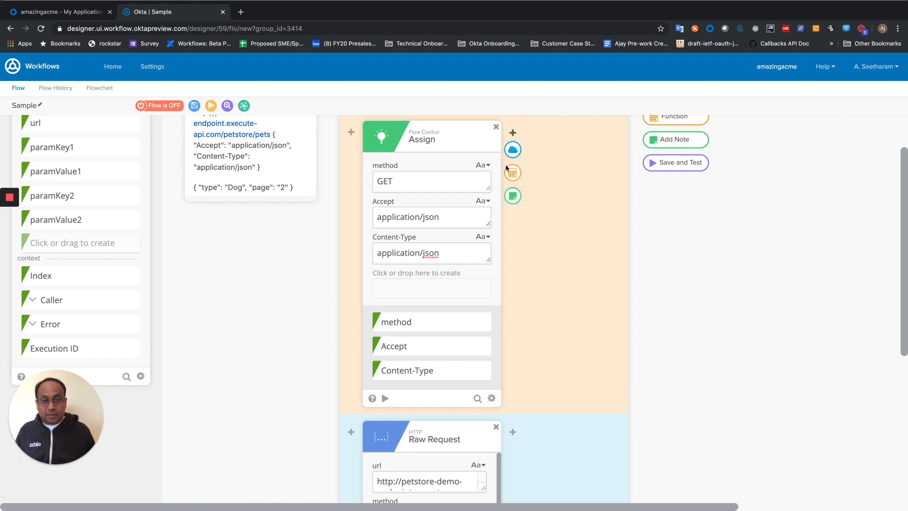
click(513, 172)
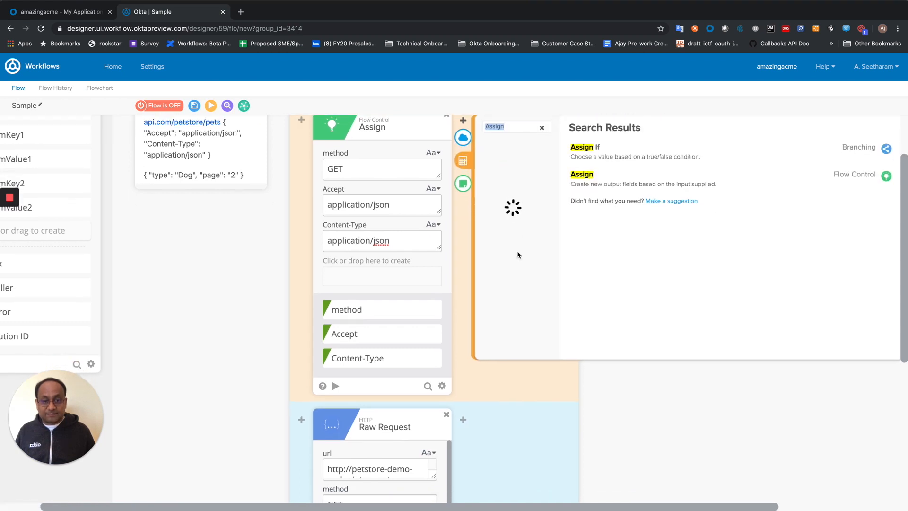
click(540, 126)
click(541, 126)
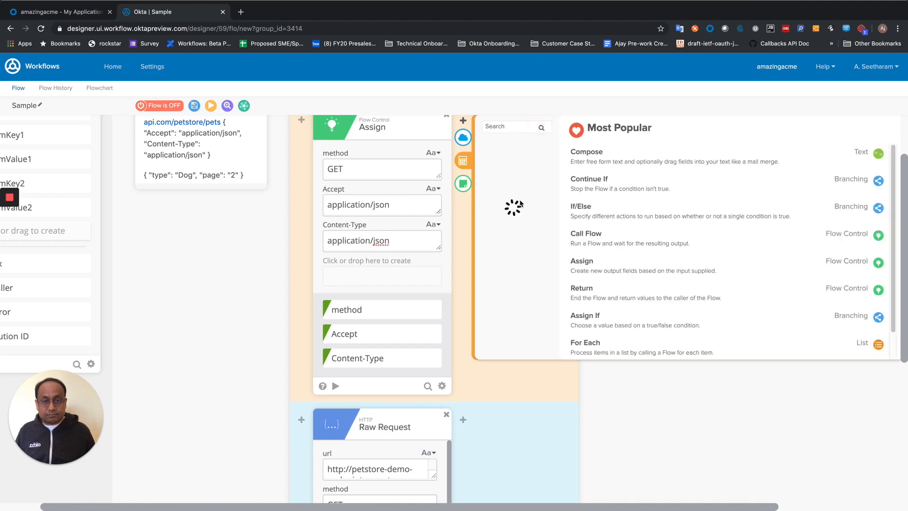
scroll(519, 222, down, 2)
scroll(515, 220, up, 2)
scroll(516, 221, up, 1)
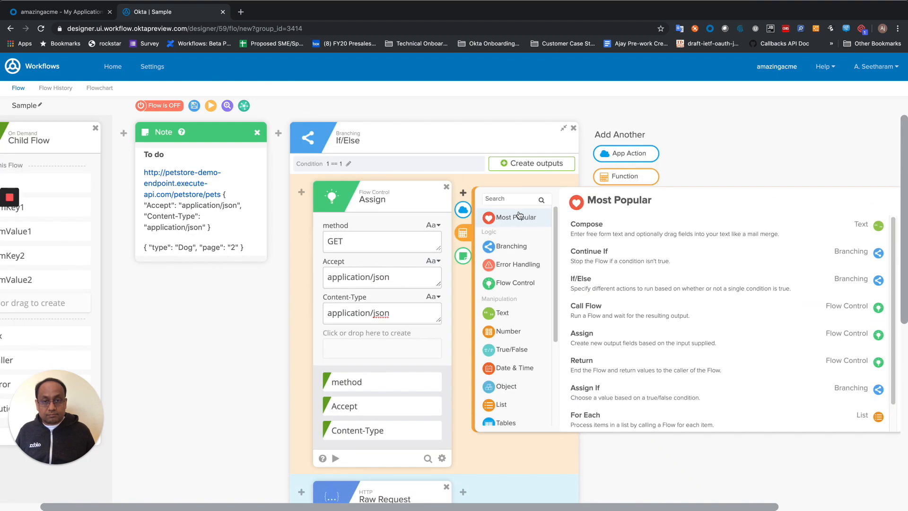
click(514, 386)
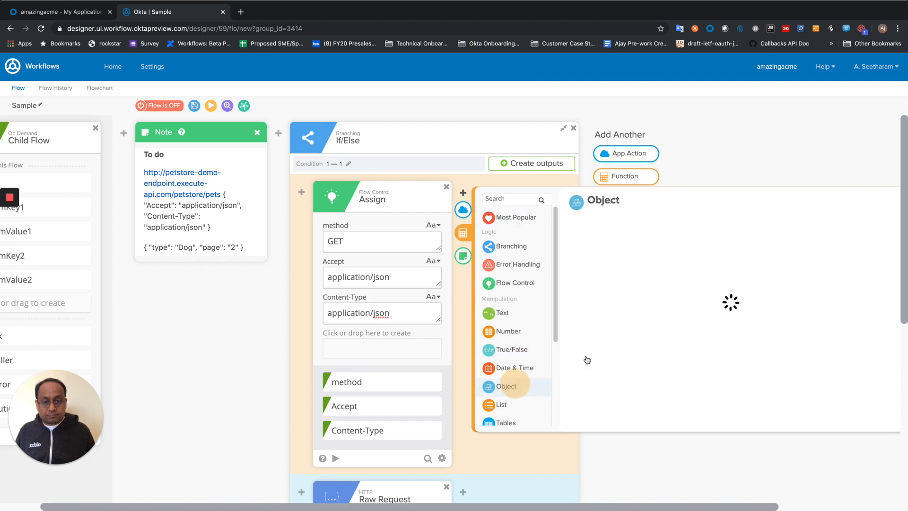
click(646, 270)
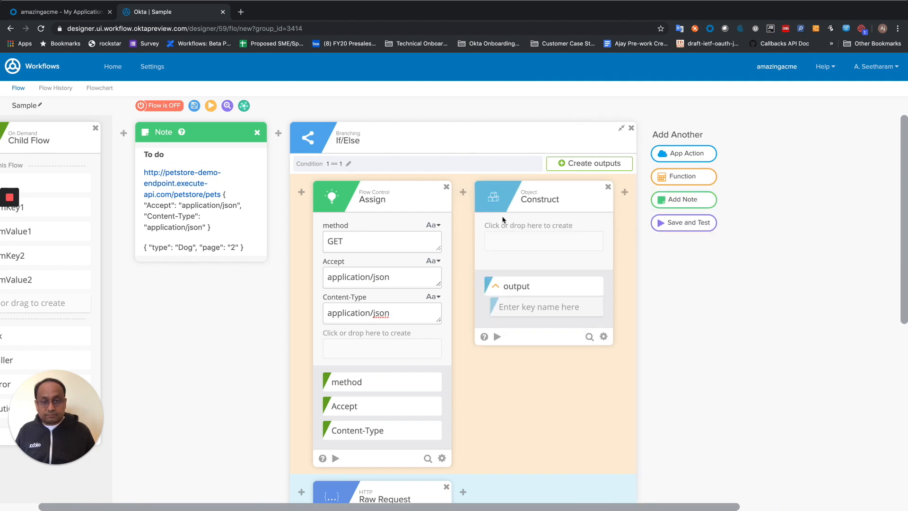
Create Content-Type and Accept fields in the Construct card and map the Assign card's matching outputs to them.
click(505, 225)
text(C)
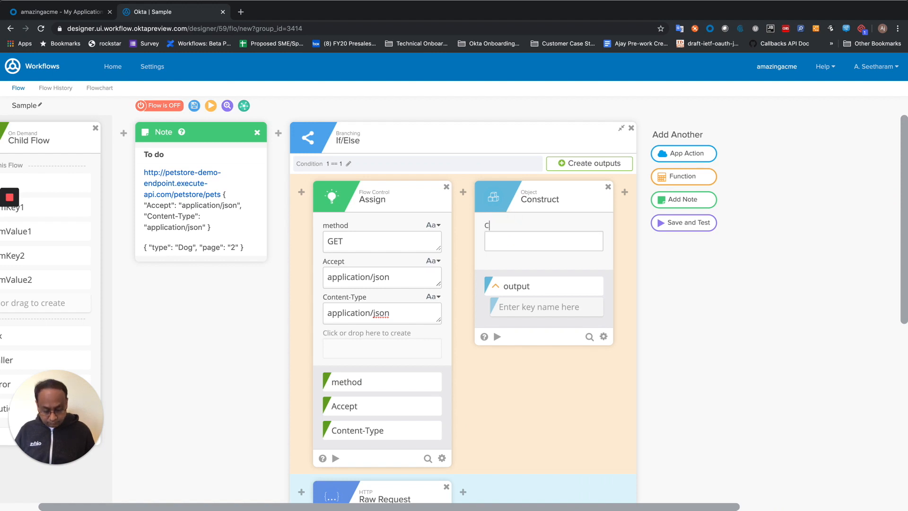
text(ontent-Type)
click(499, 262)
click(499, 261)
text(Accept)
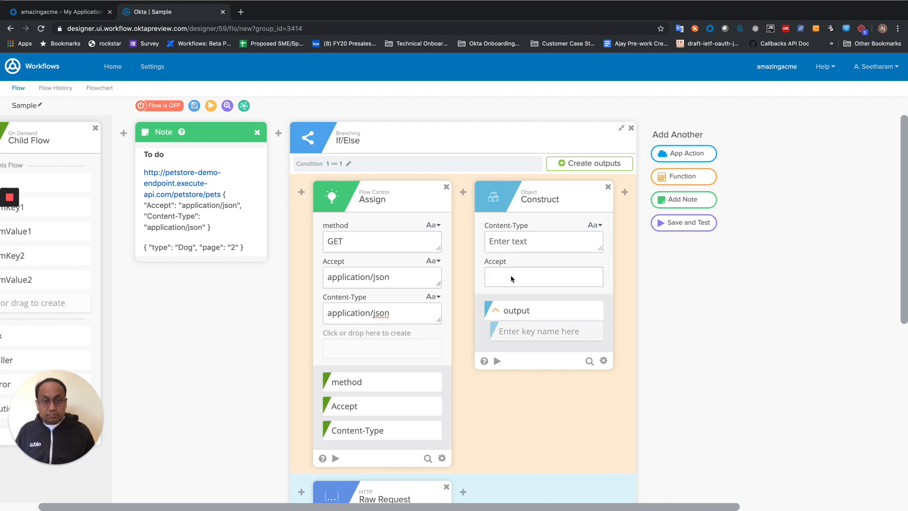
click(510, 284)
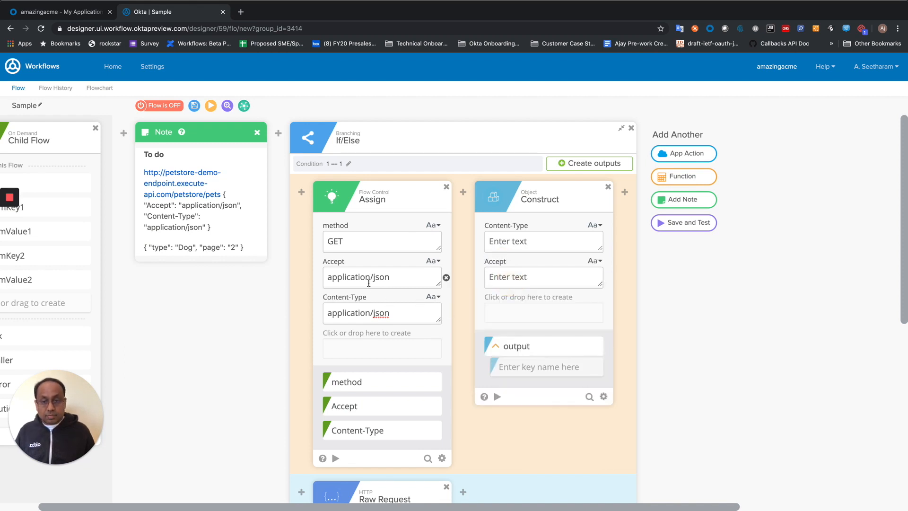
drag(344, 406, 518, 278)
drag(379, 431, 527, 243)
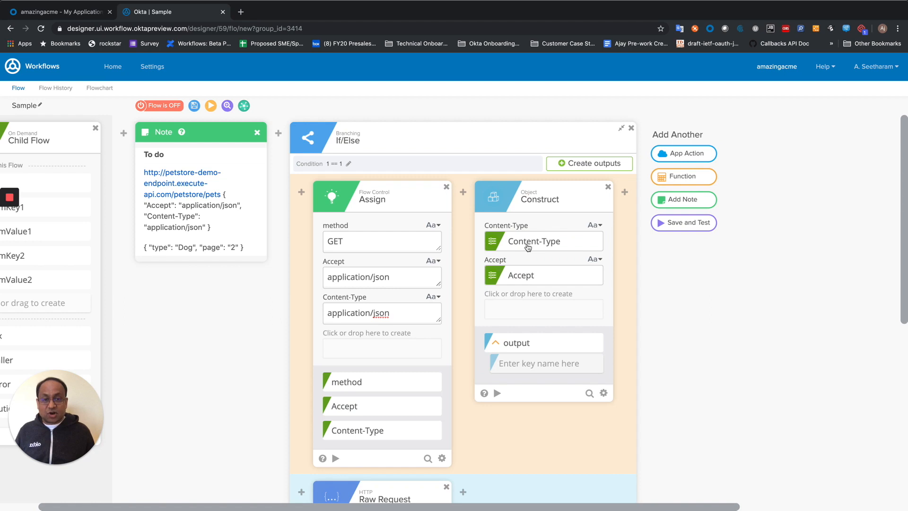
Add an Object Set function after the Construct card in the same branch.
mouse_move(485, 508)
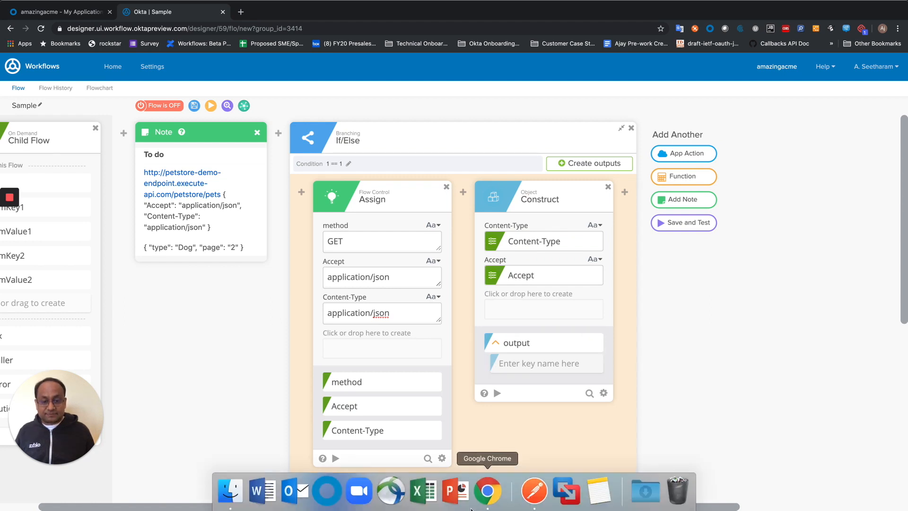
drag(182, 507, 277, 507)
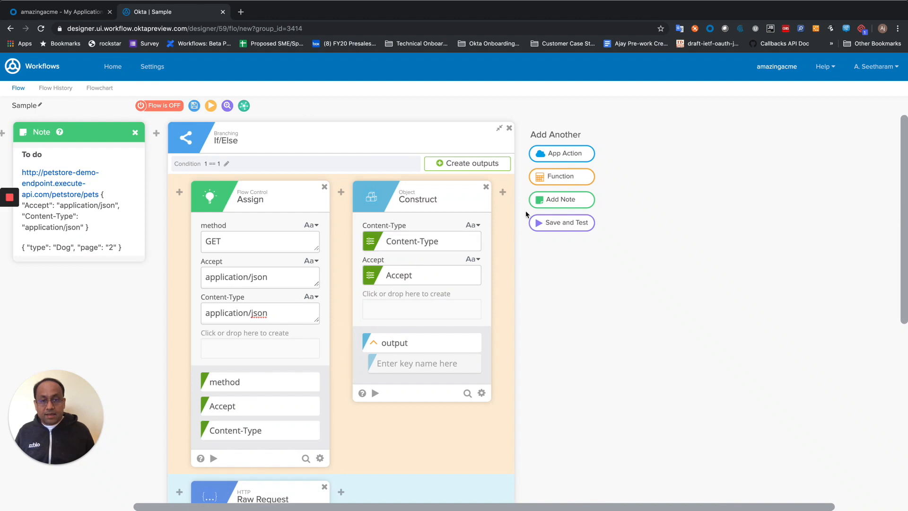
mouse_move(510, 199)
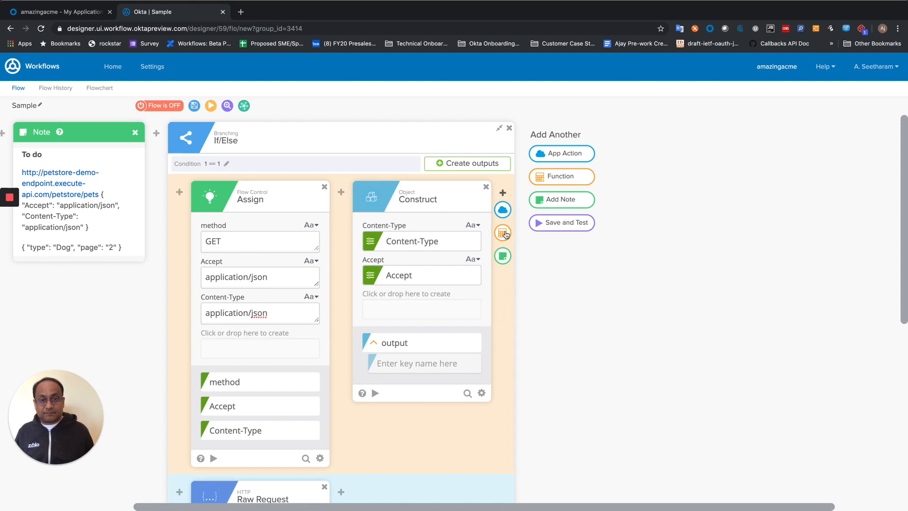
click(505, 233)
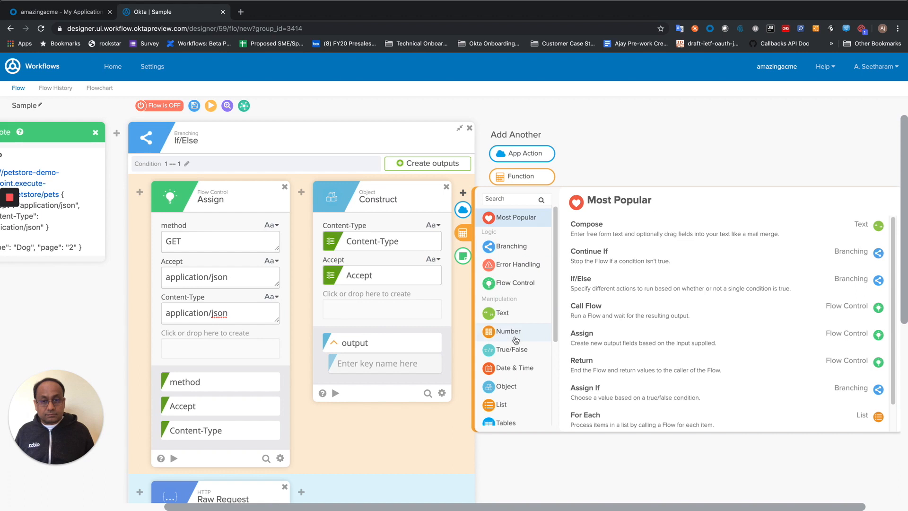
scroll(512, 396, down, 2)
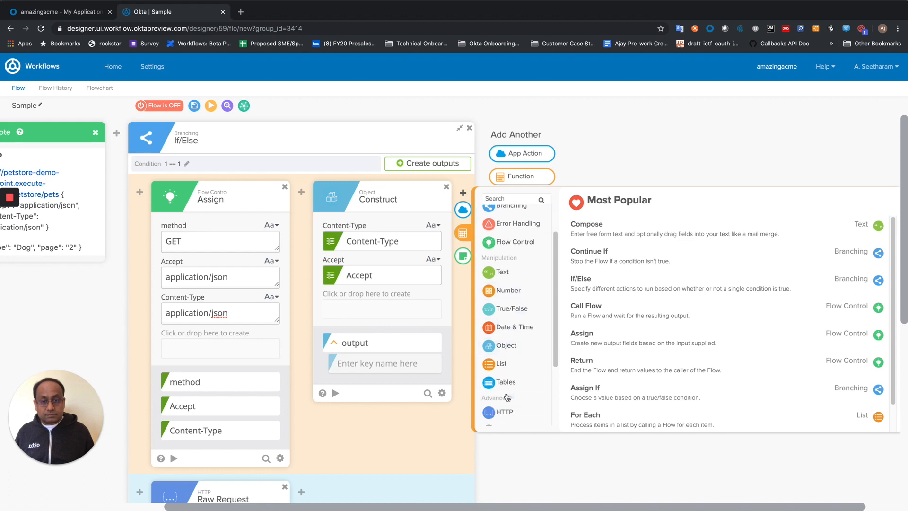
scroll(508, 397, down, 1)
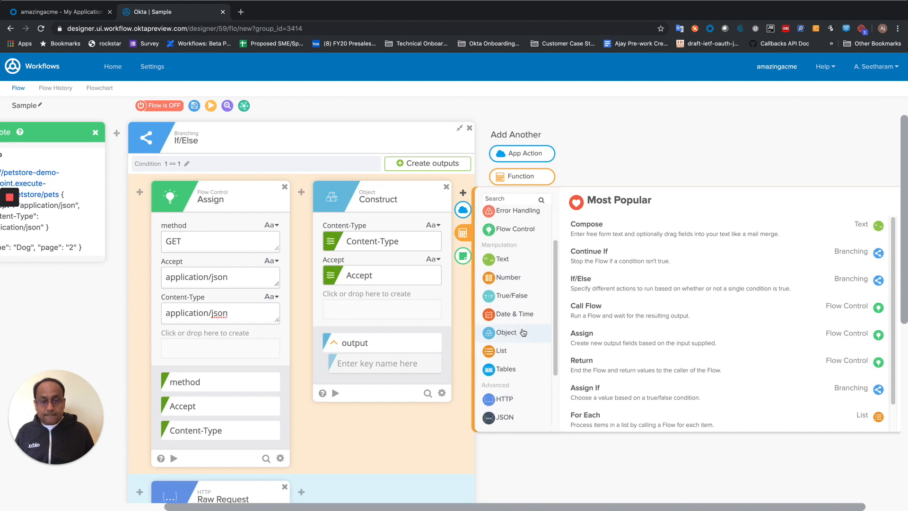
click(524, 332)
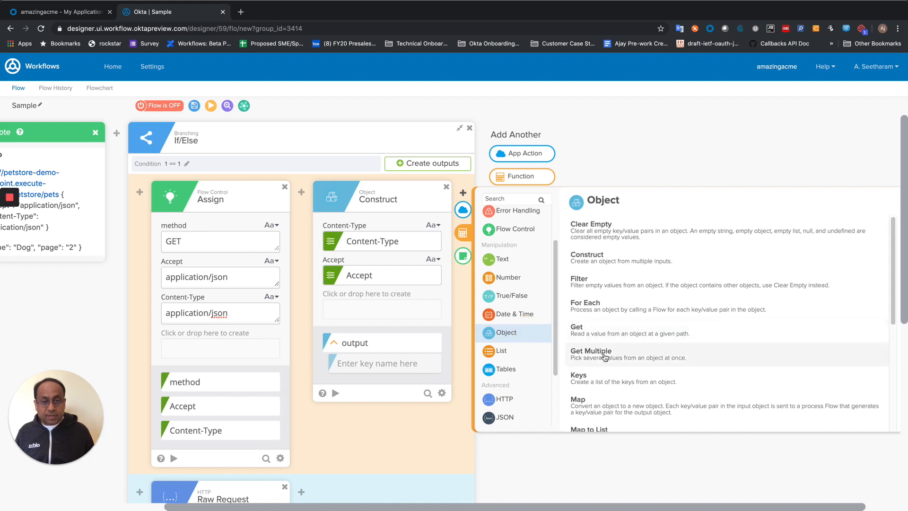
scroll(611, 377, down, 3)
scroll(610, 378, down, 3)
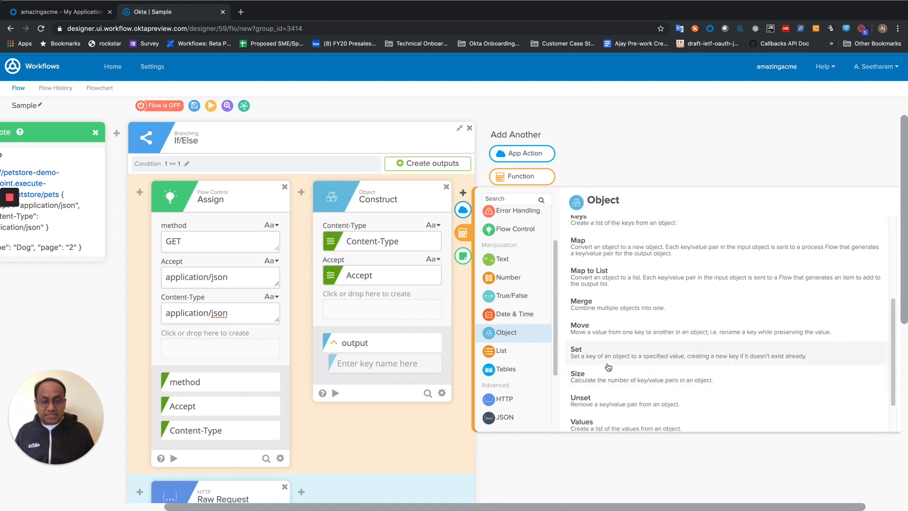
click(606, 365)
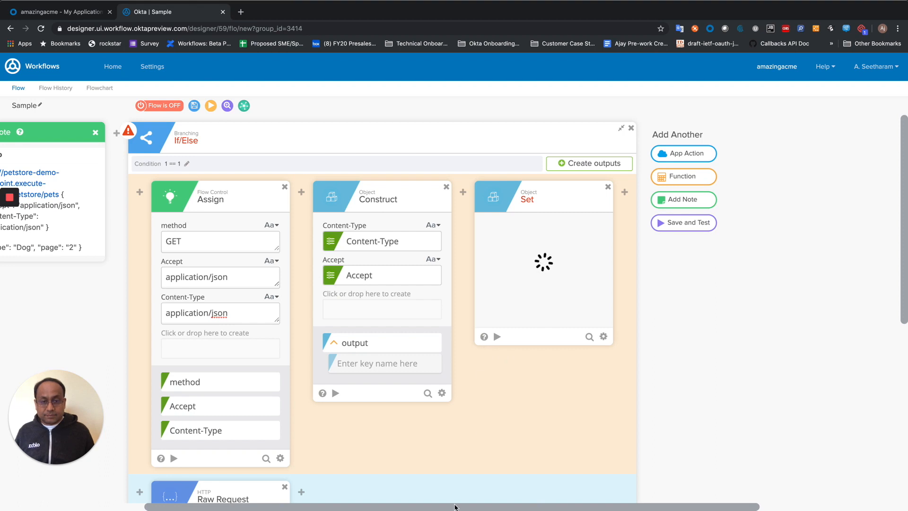
Map the child flow inputs paramKey1 and paramValue1 to the Set card's path and value.
drag(452, 507, 288, 503)
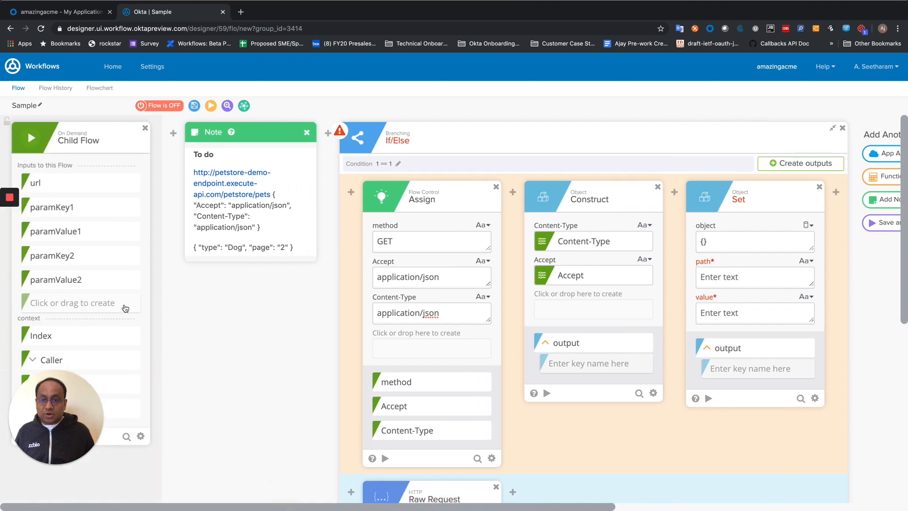
drag(63, 209, 738, 279)
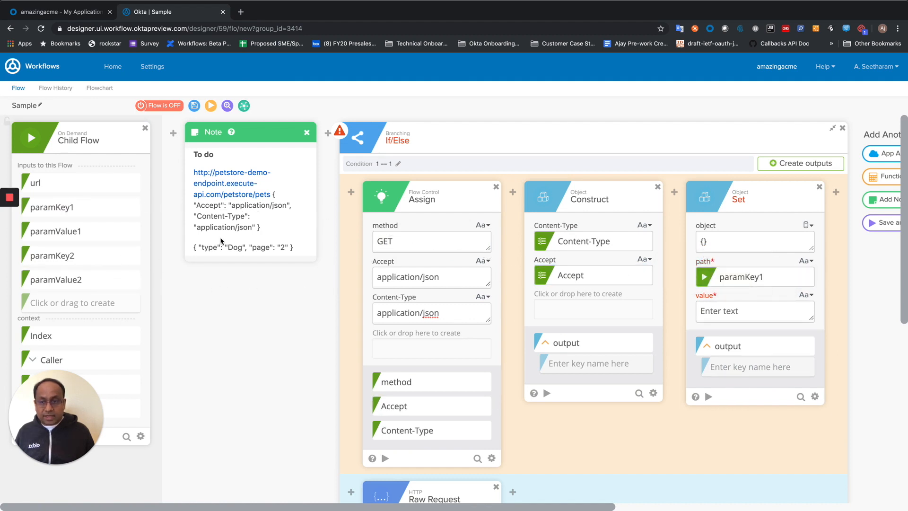
drag(111, 239, 752, 317)
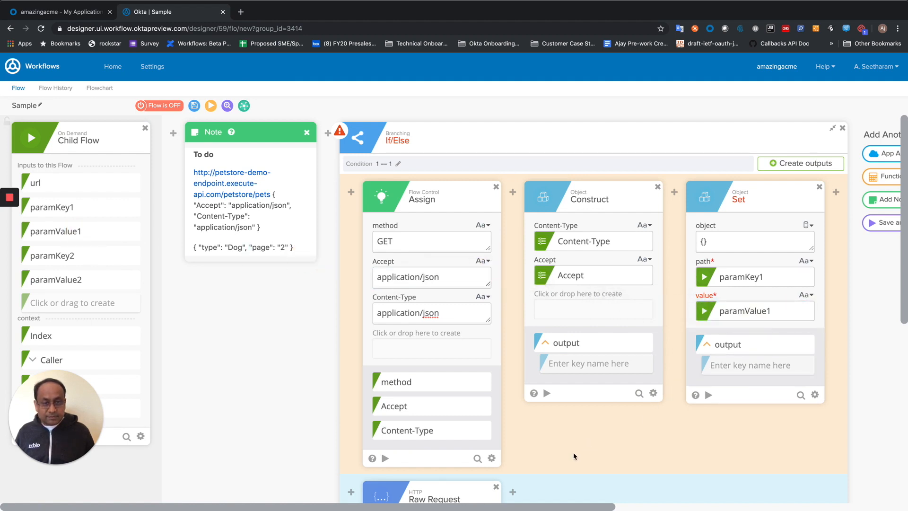
Add a second Object Set function after the first Set card.
mouse_move(514, 509)
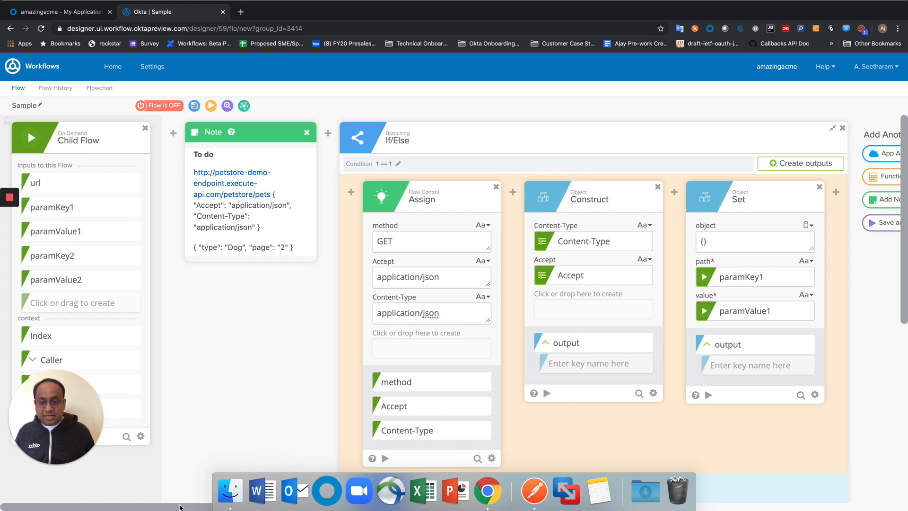
scroll(188, 504, right, 5)
mouse_move(668, 203)
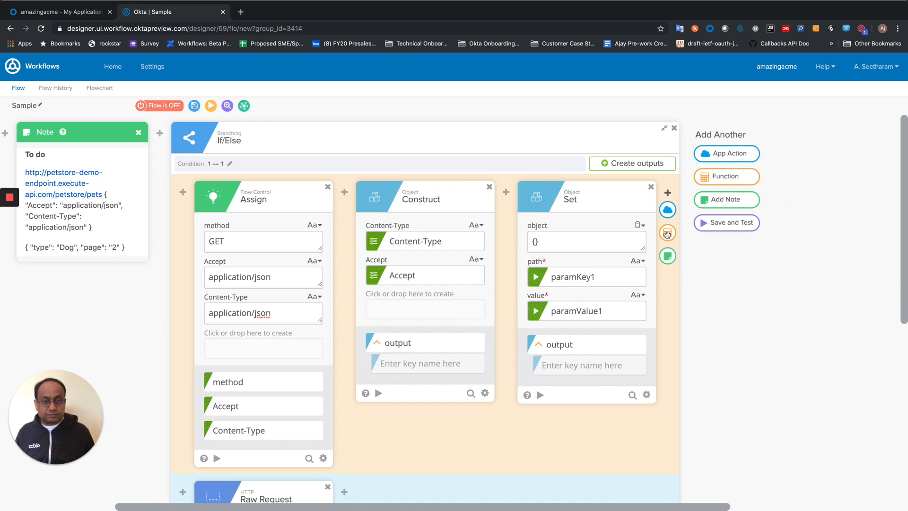
click(667, 233)
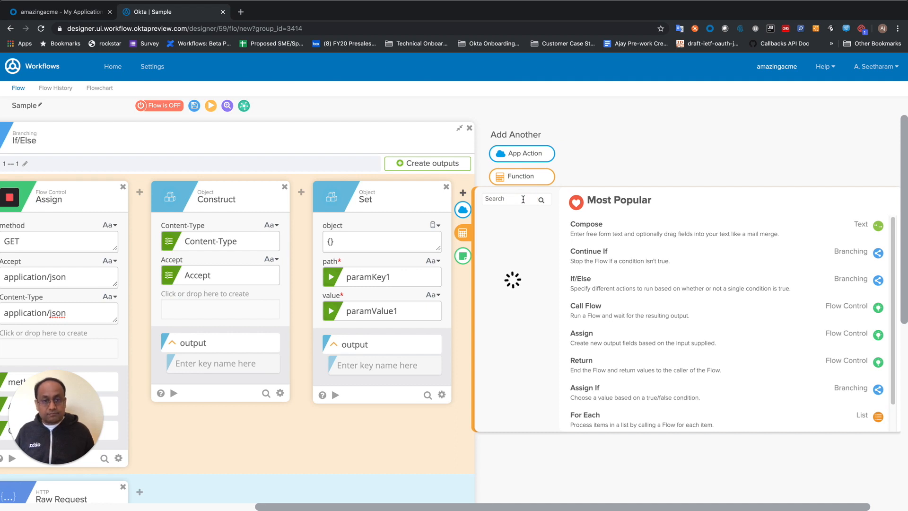
text(Set)
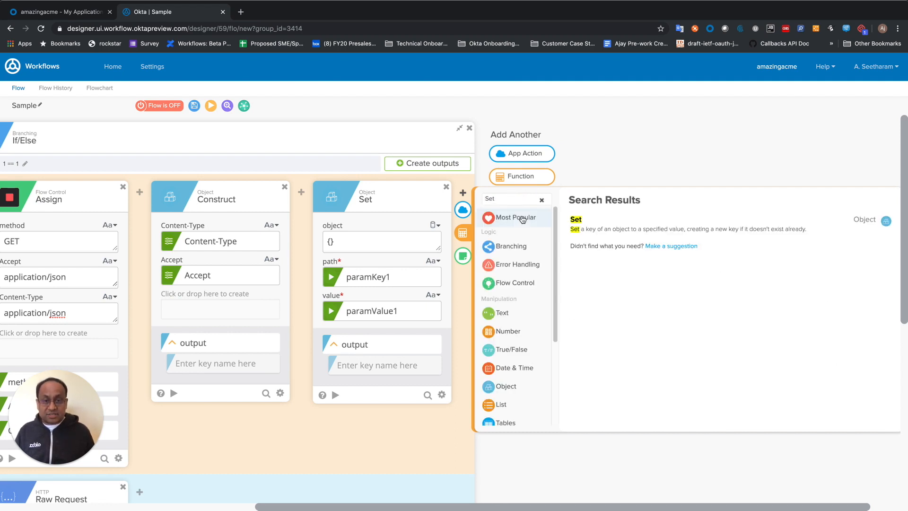
click(575, 220)
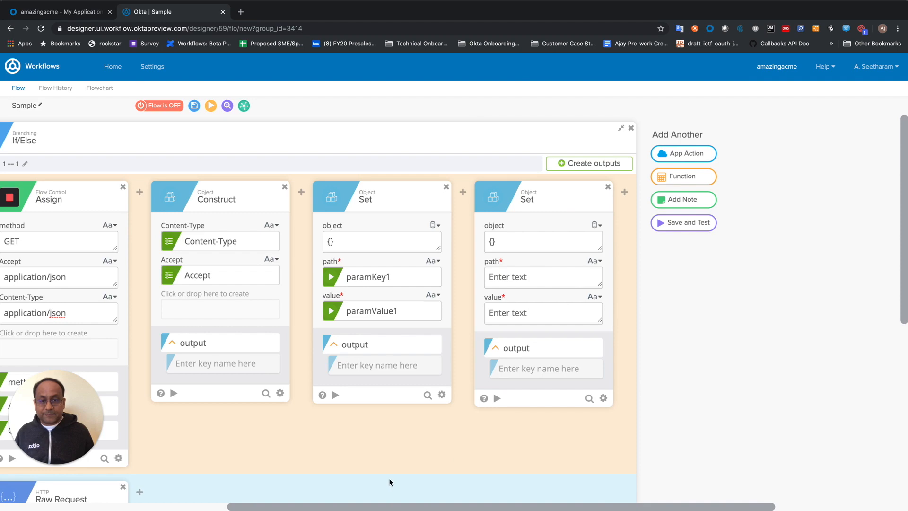
Map the child flow inputs paramKey2 and paramValue2 to the second Set card's path and value.
drag(252, 508, 25, 506)
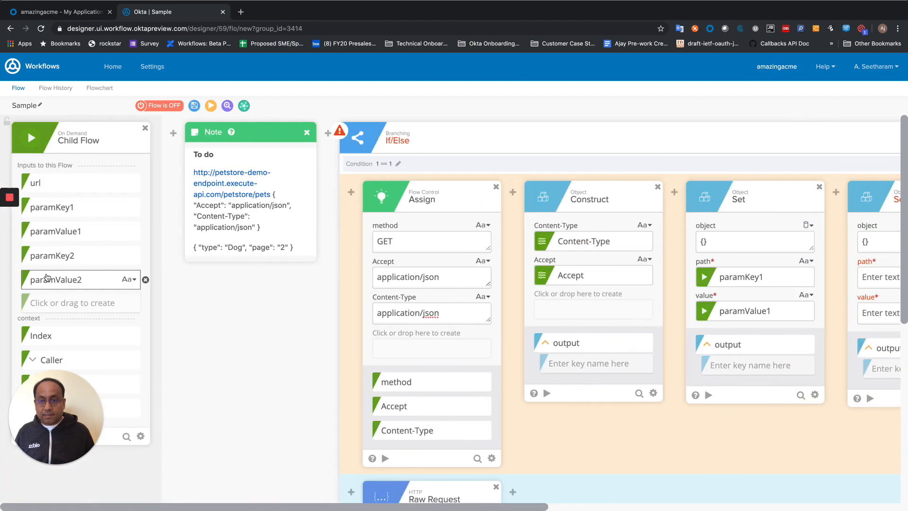
drag(61, 257, 837, 280)
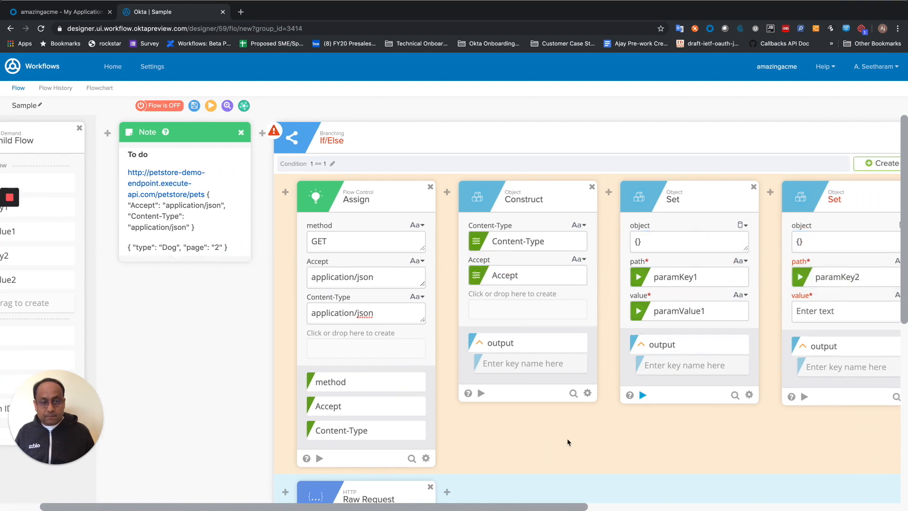
mouse_move(480, 510)
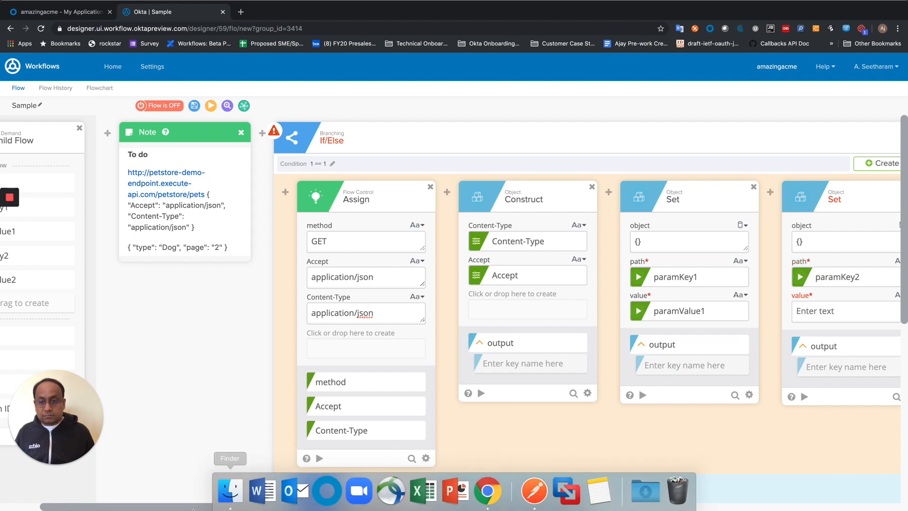
drag(182, 509, 81, 497)
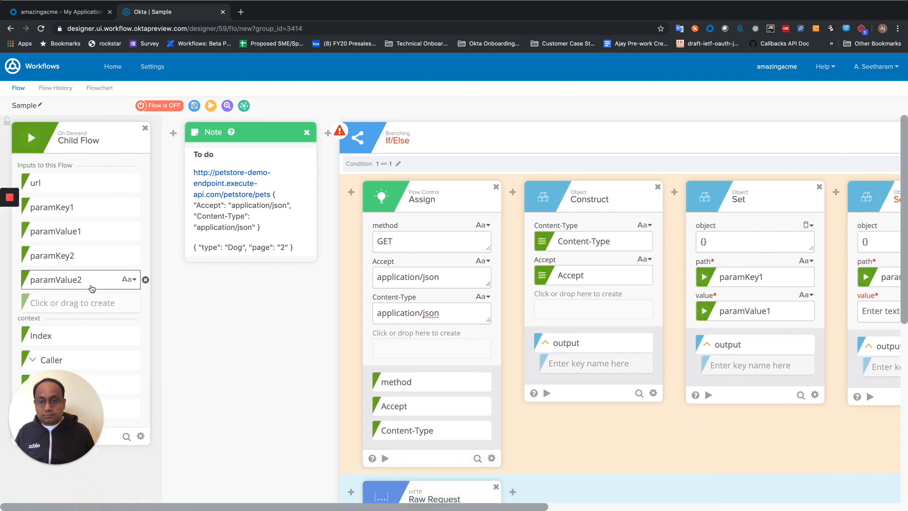
drag(92, 288, 676, 316)
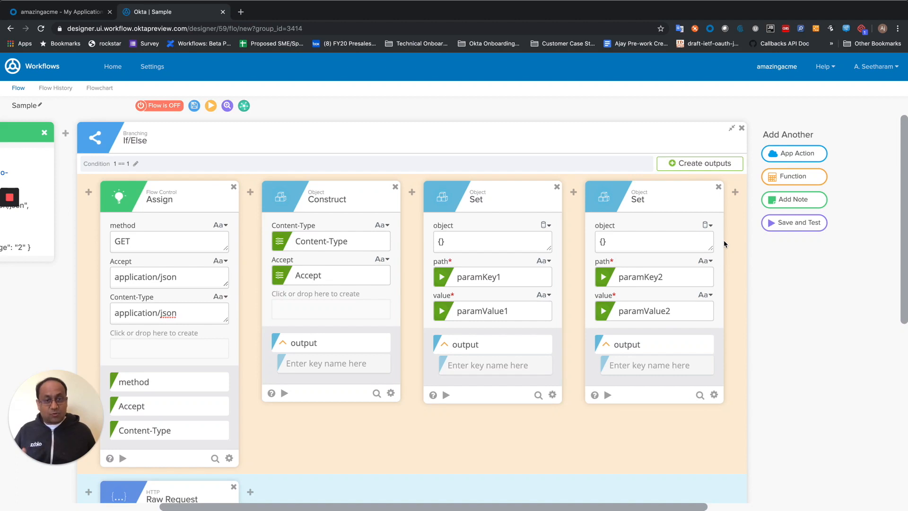
Add an Object Merge function after the second Set card in the same branch.
mouse_move(737, 234)
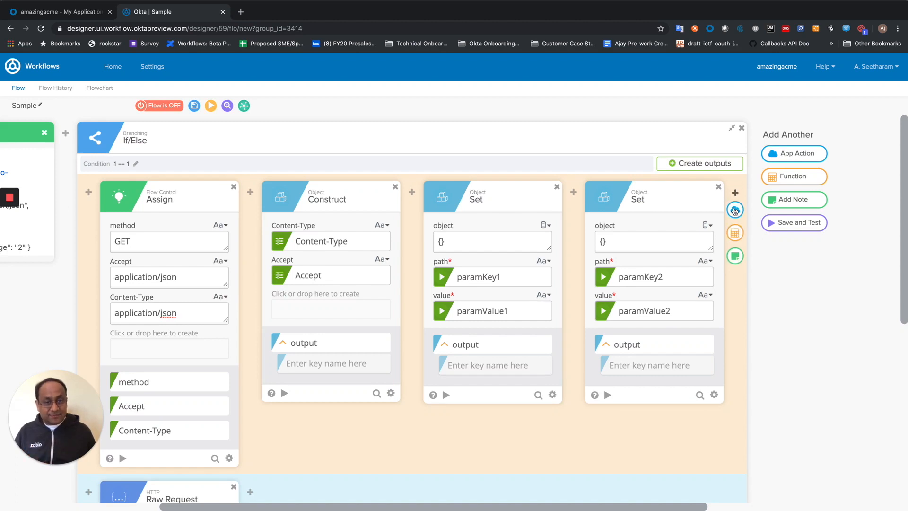
click(735, 233)
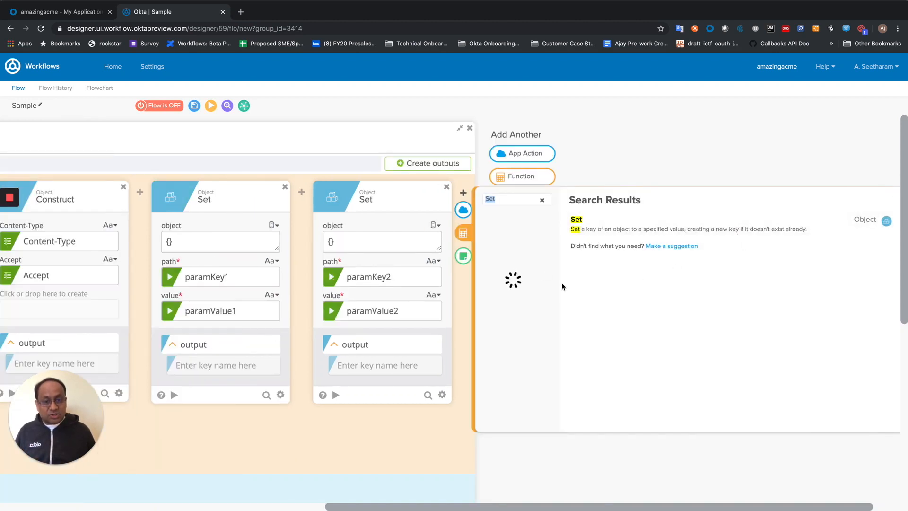
click(543, 199)
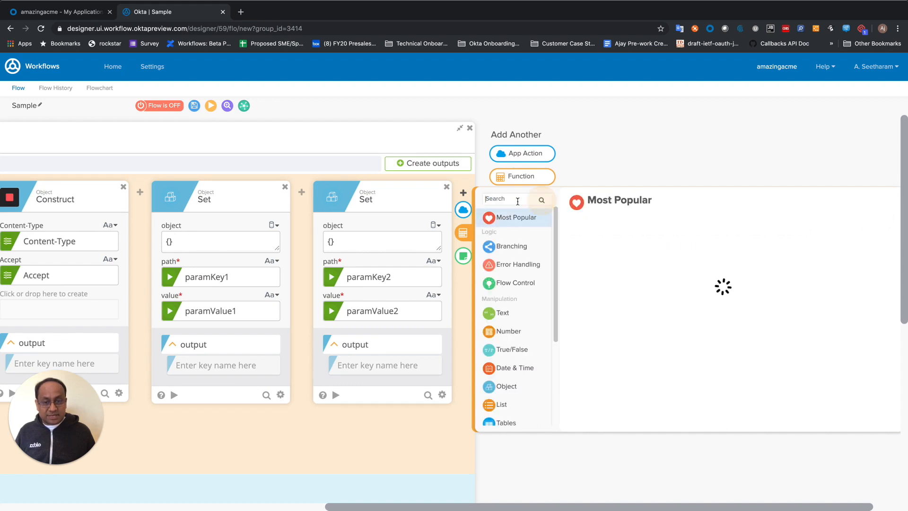
click(501, 386)
scroll(668, 340, down, 5)
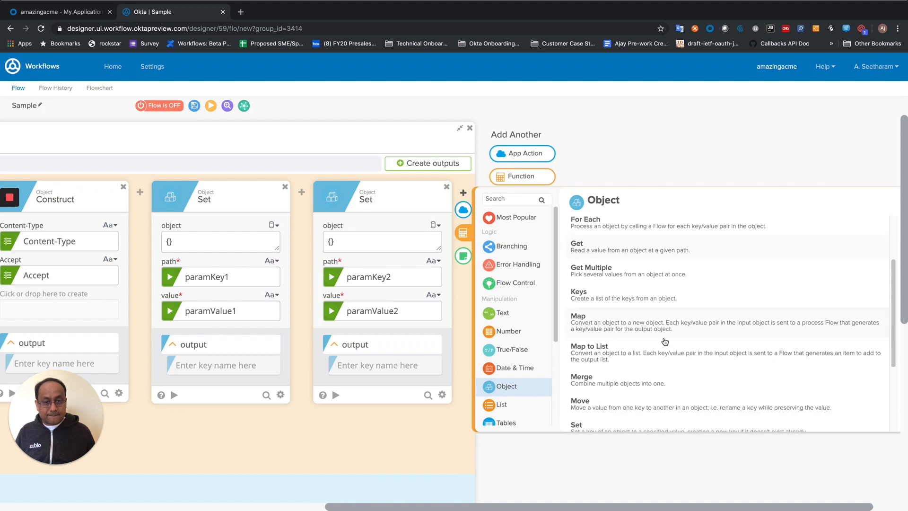
click(642, 321)
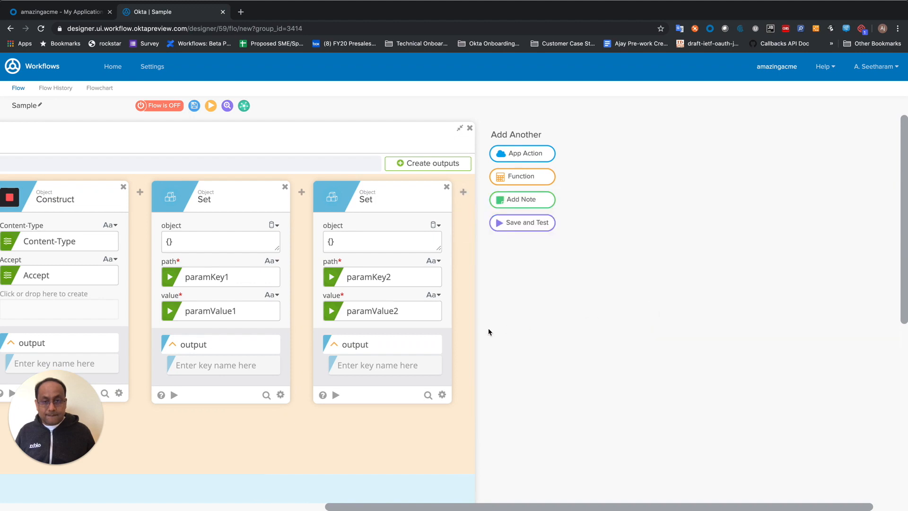
Map the first and second Set cards' outputs to object 1 and object 2 of the Merge card.
drag(227, 344, 538, 252)
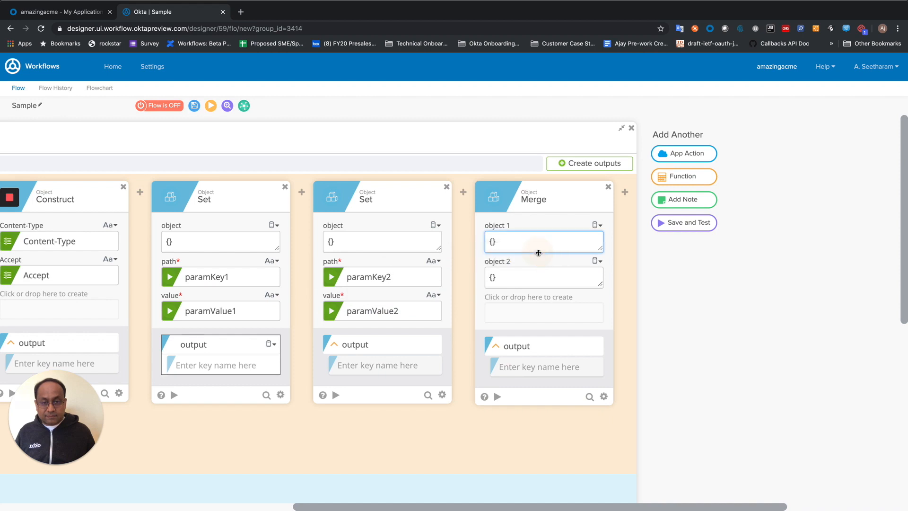
drag(388, 339, 538, 280)
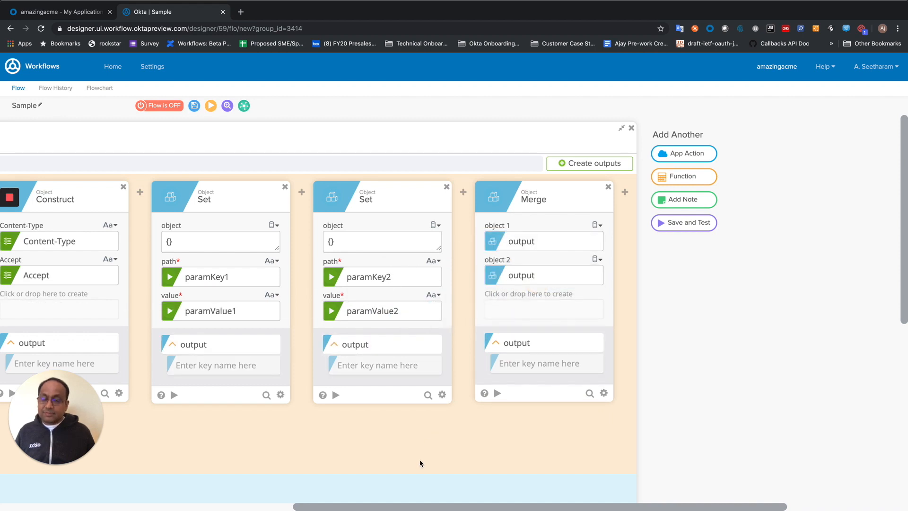
click(418, 508)
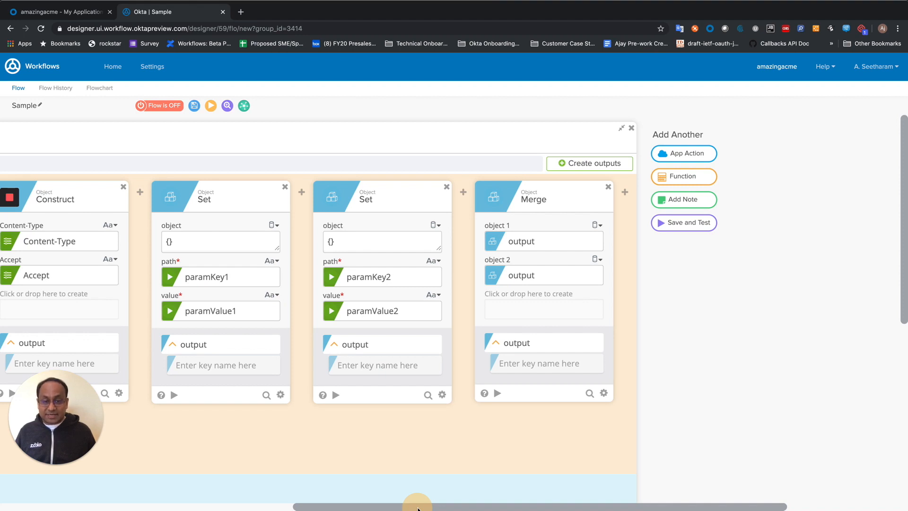
Add an HTTP Raw Request function after the Merge card in the same branch.
mouse_move(625, 194)
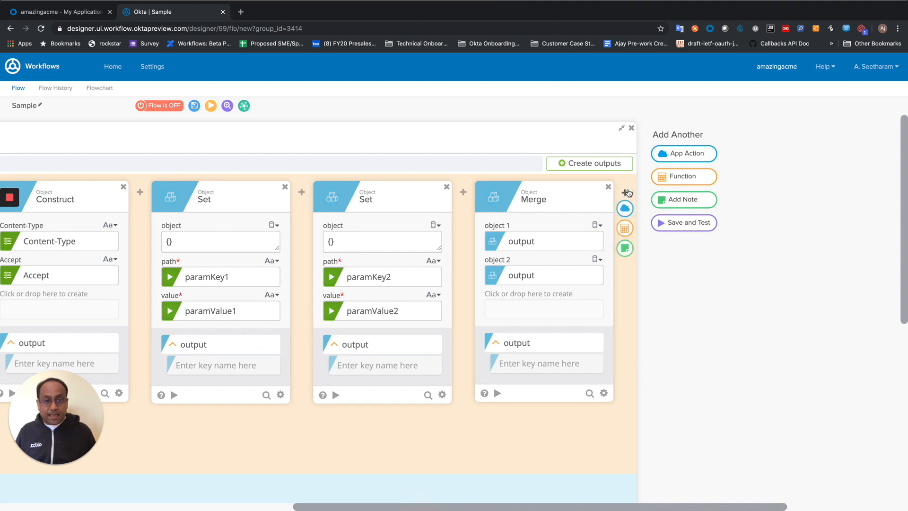
click(625, 233)
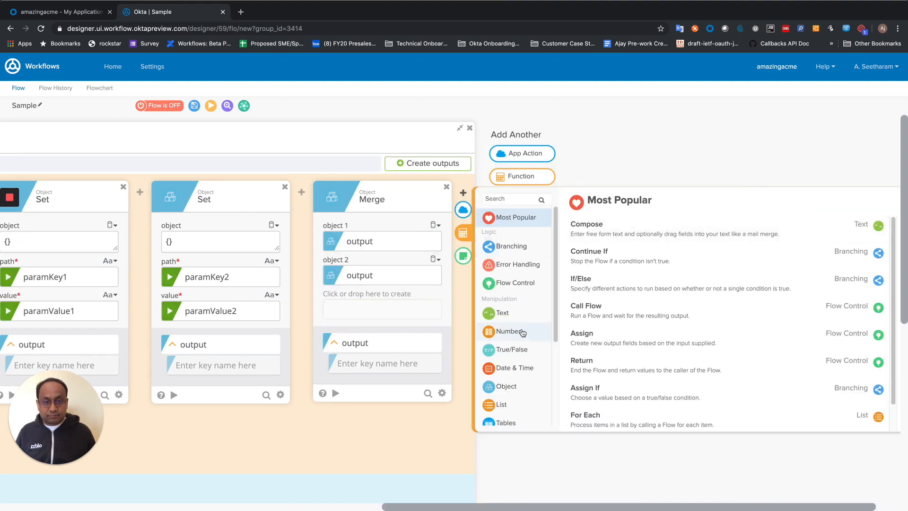
scroll(508, 348, down, 2)
click(509, 359)
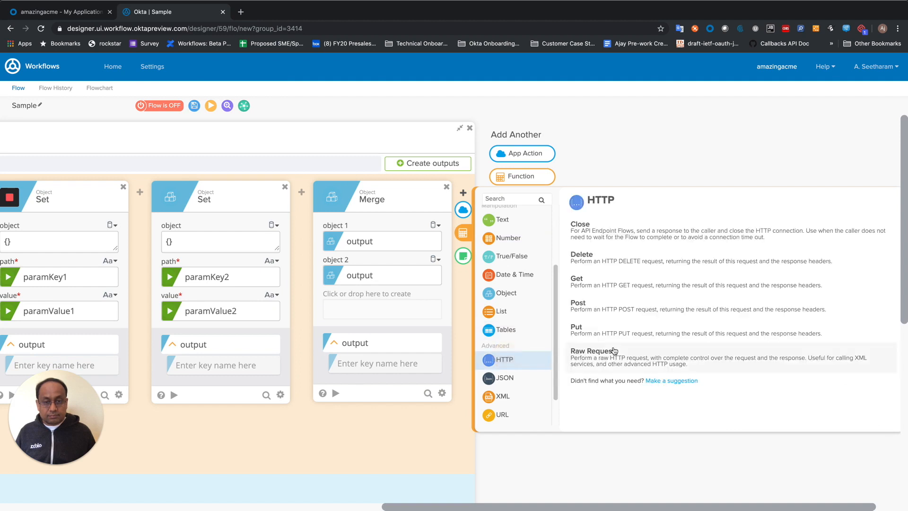
click(618, 352)
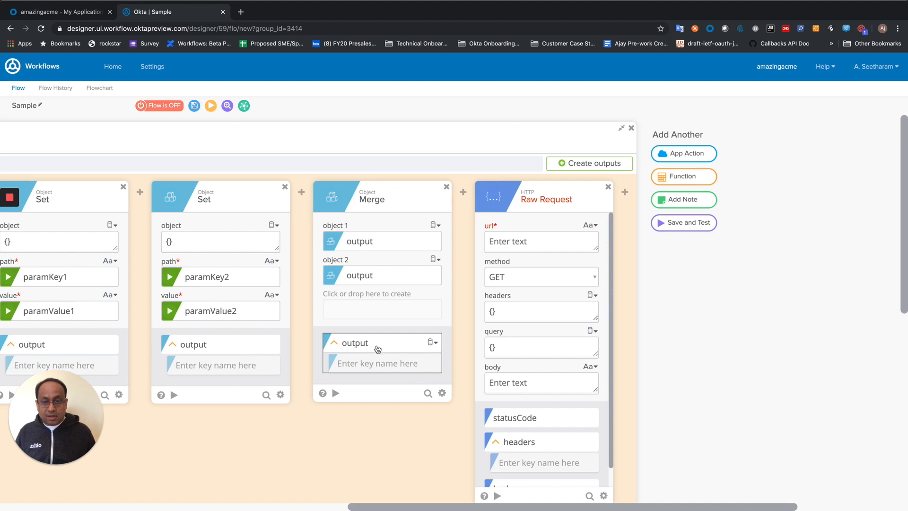
Map the Merge output to the Raw Request's query and the Construct output to its headers.
drag(376, 348, 538, 356)
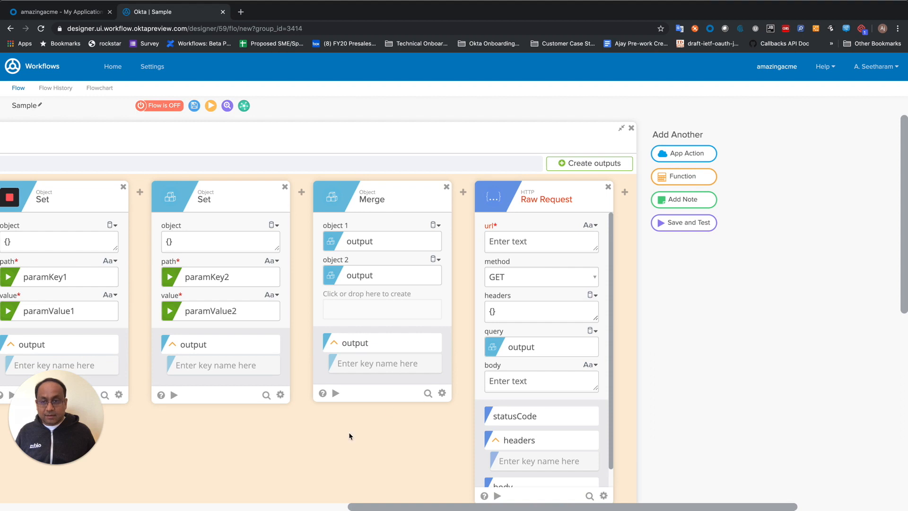
drag(374, 506, 273, 505)
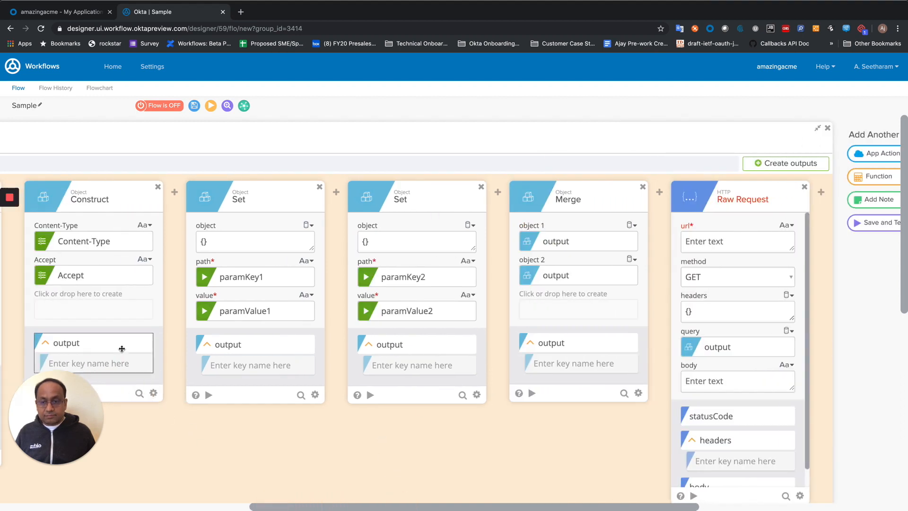
drag(122, 350, 767, 316)
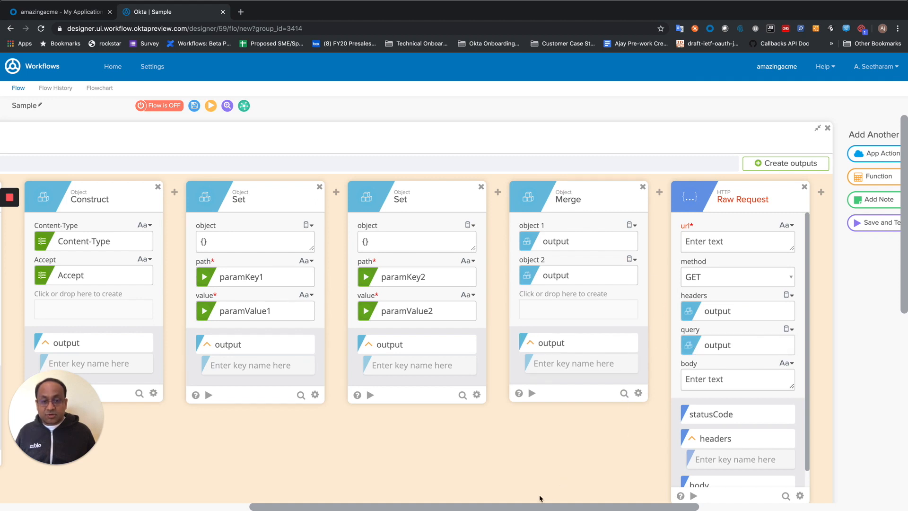
Map the child flow input url to the Raw Request's url.
mouse_move(534, 508)
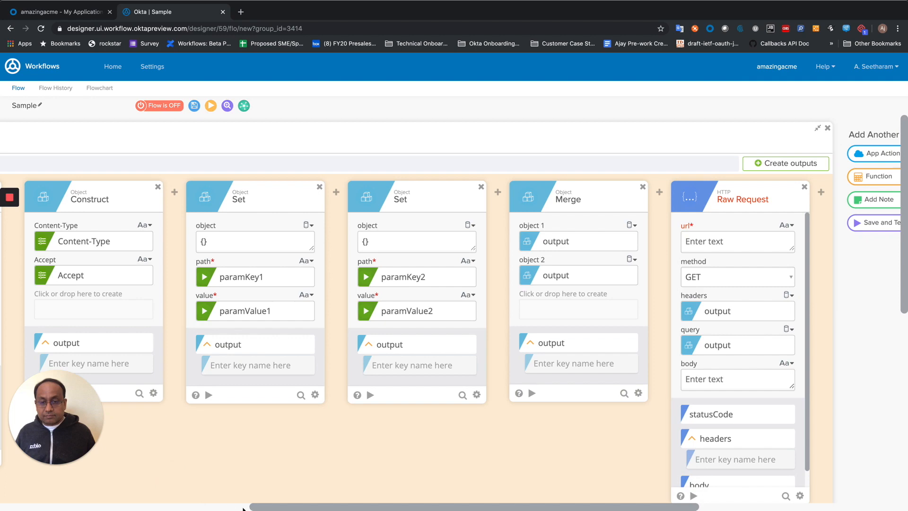
drag(255, 509, 6, 466)
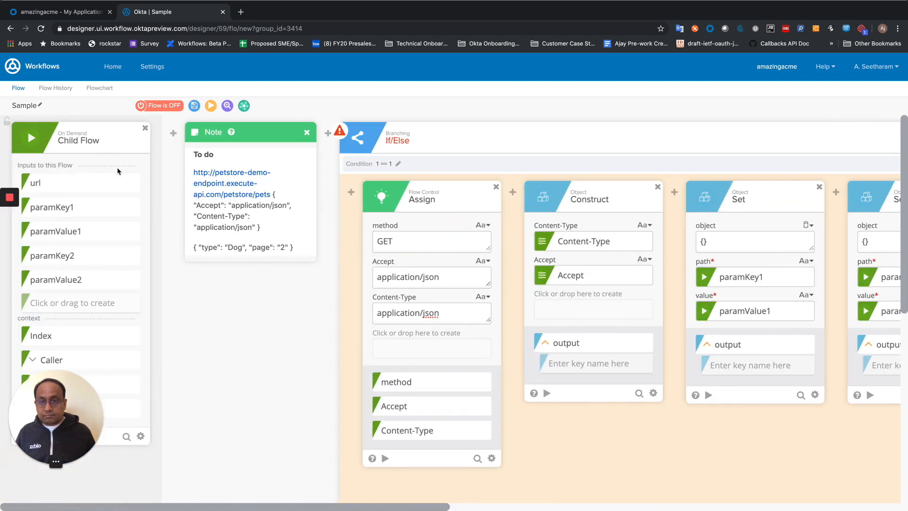
drag(77, 189, 799, 248)
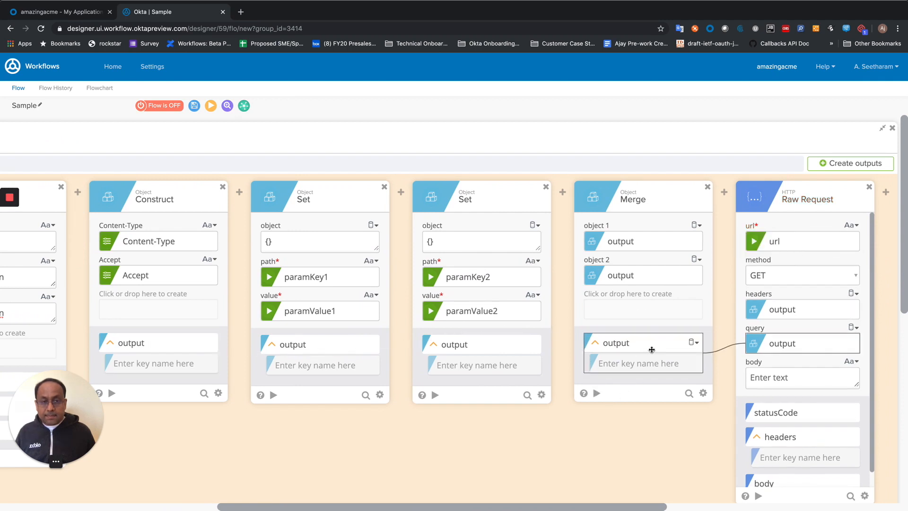
Rename the Merge card's output field as query and save the field settings.
click(697, 345)
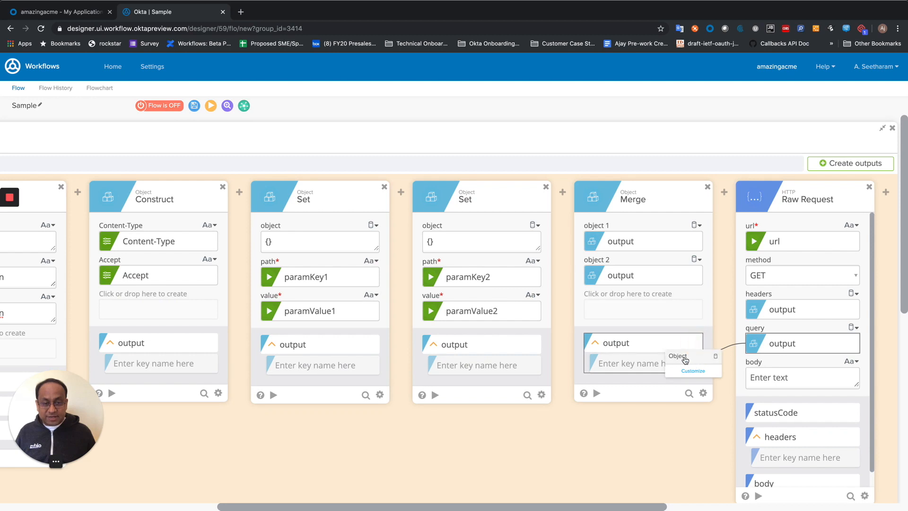
click(684, 356)
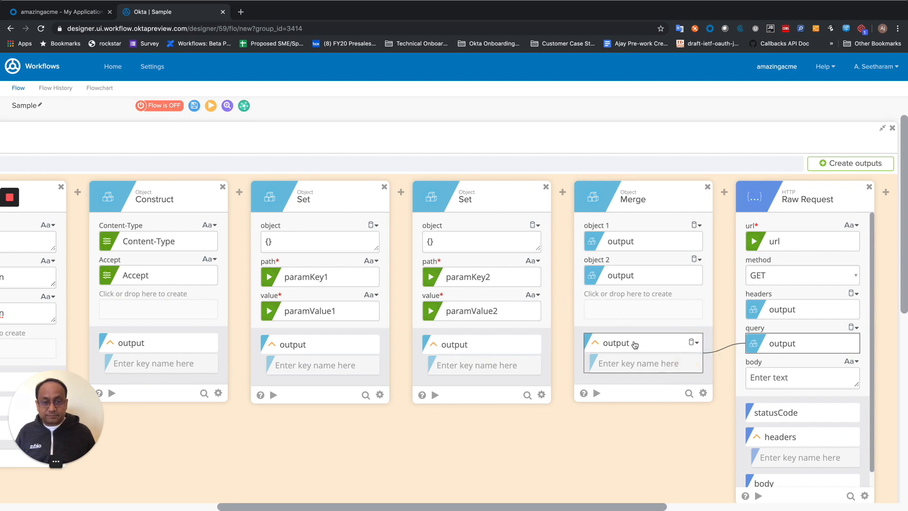
click(693, 344)
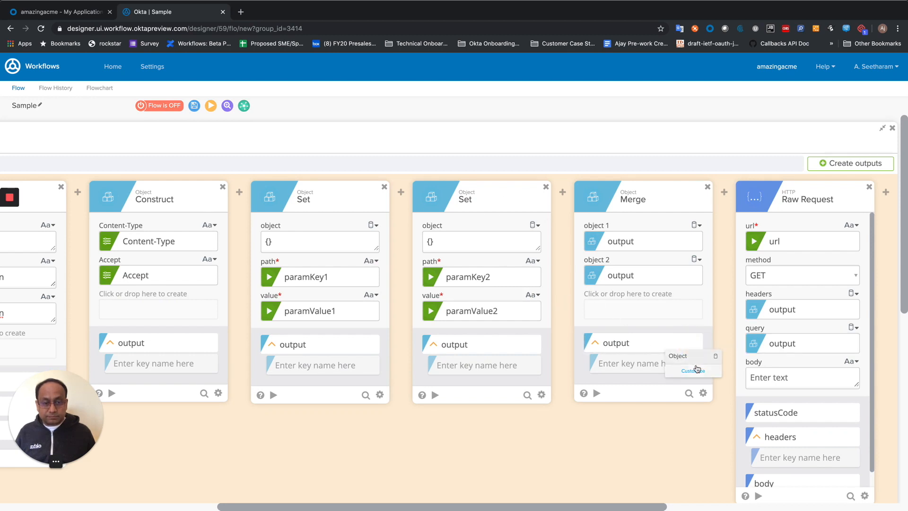
click(694, 371)
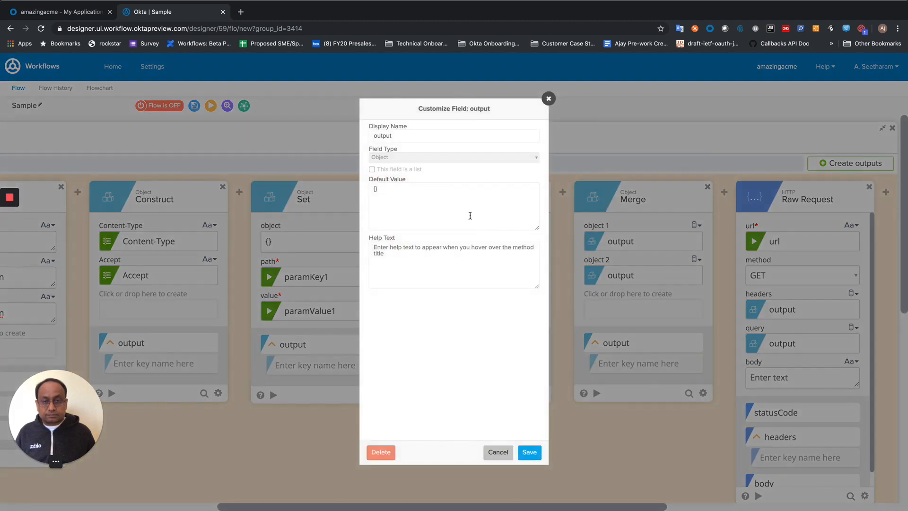
drag(399, 139, 330, 126)
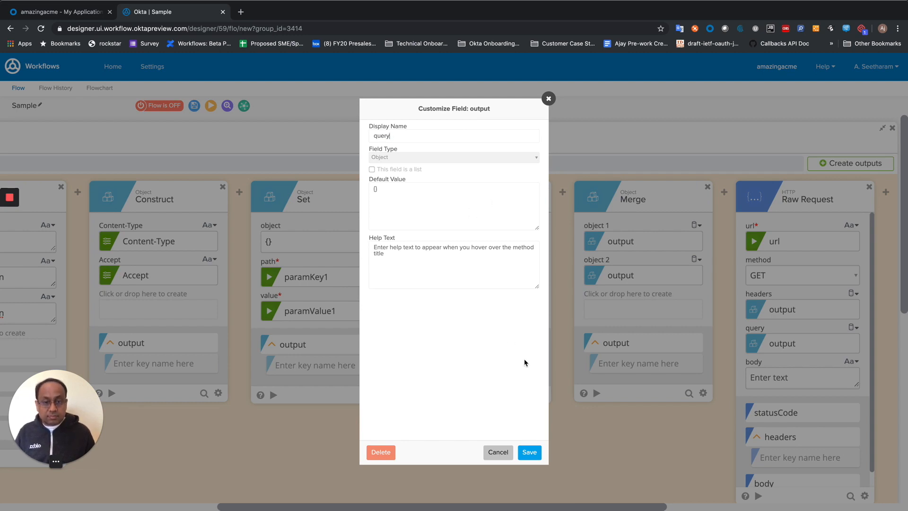
click(530, 457)
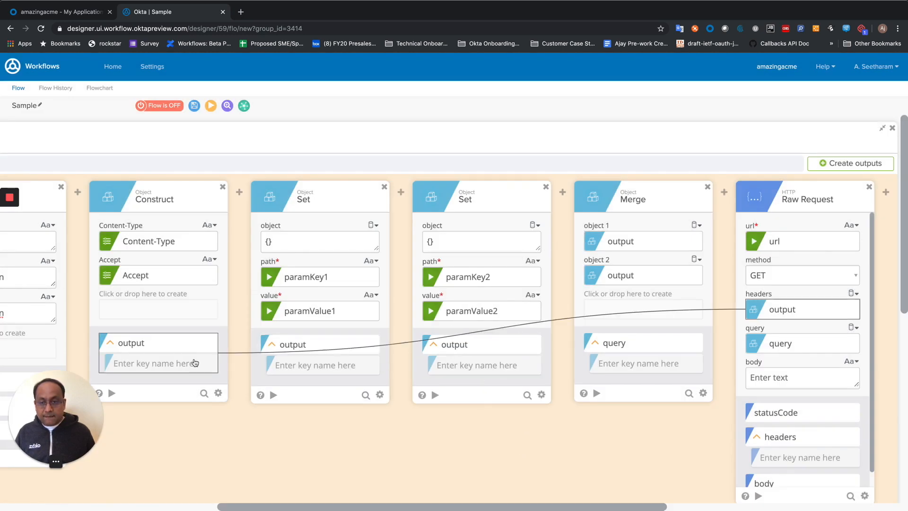
Rename the Construct card's output field as headers and save the field settings.
click(211, 344)
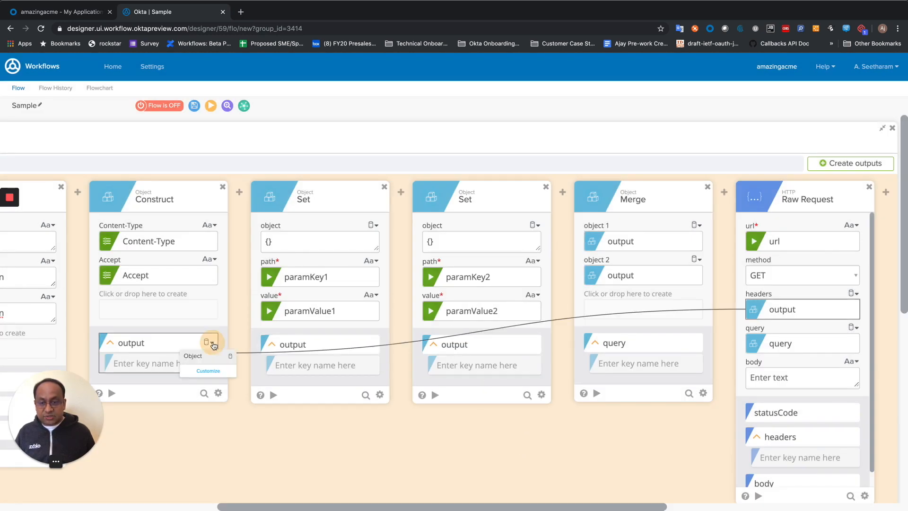
click(210, 371)
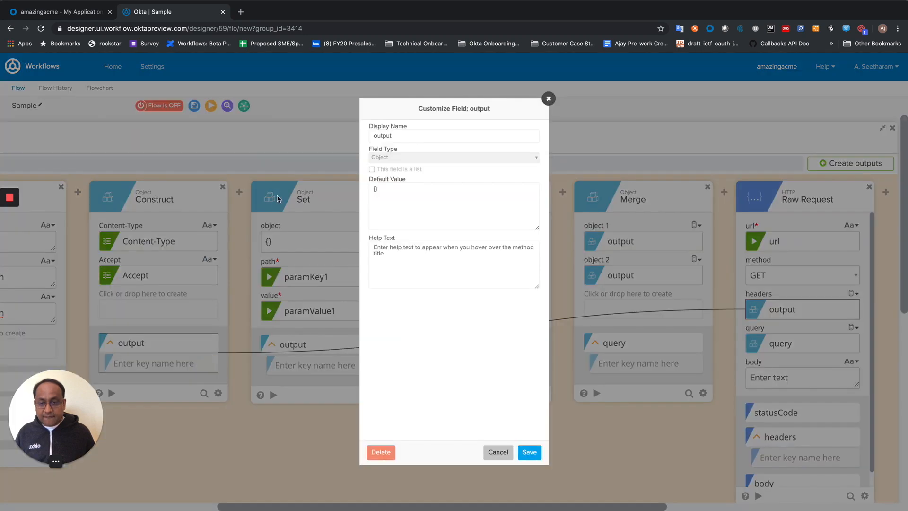
drag(404, 139, 345, 127)
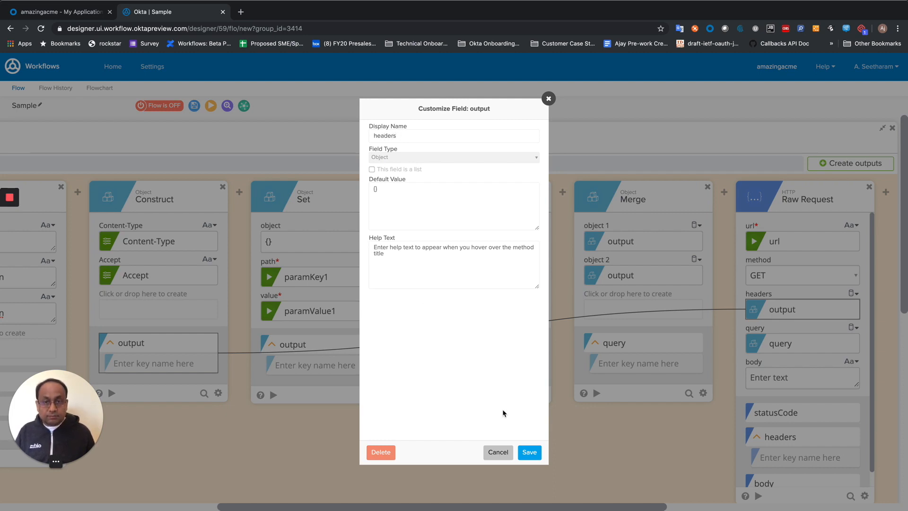
click(532, 453)
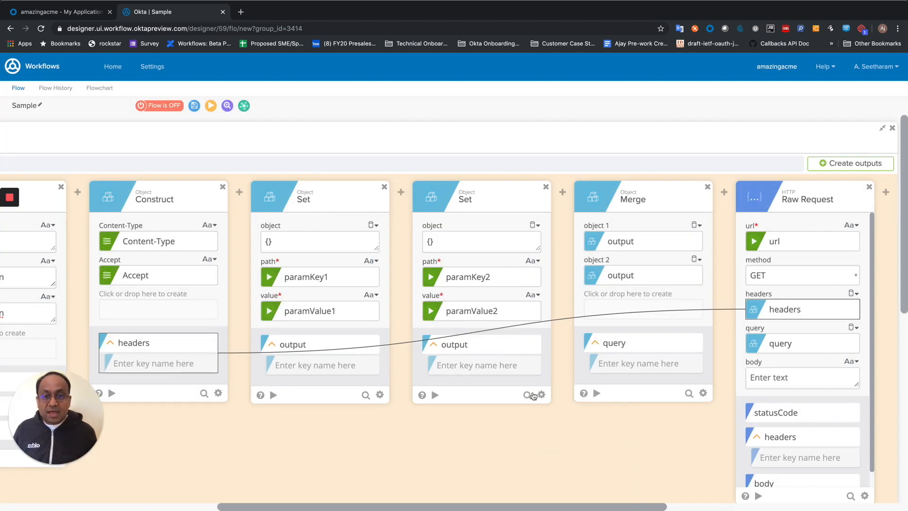
Save the Sample flow and turn it on.
click(195, 106)
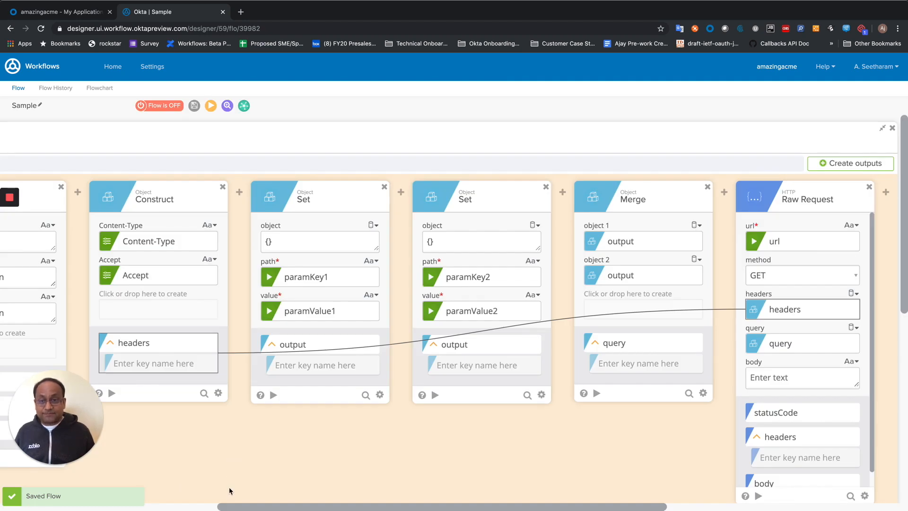
click(177, 107)
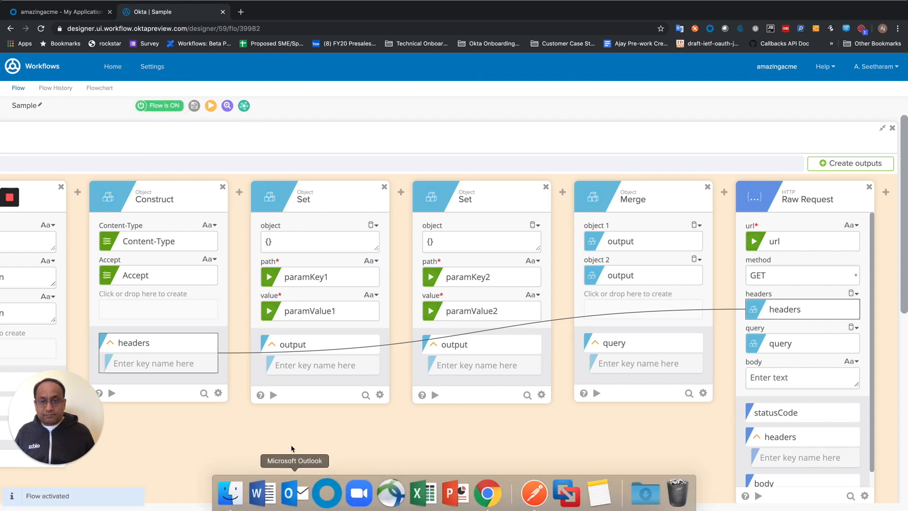
drag(247, 501, 35, 475)
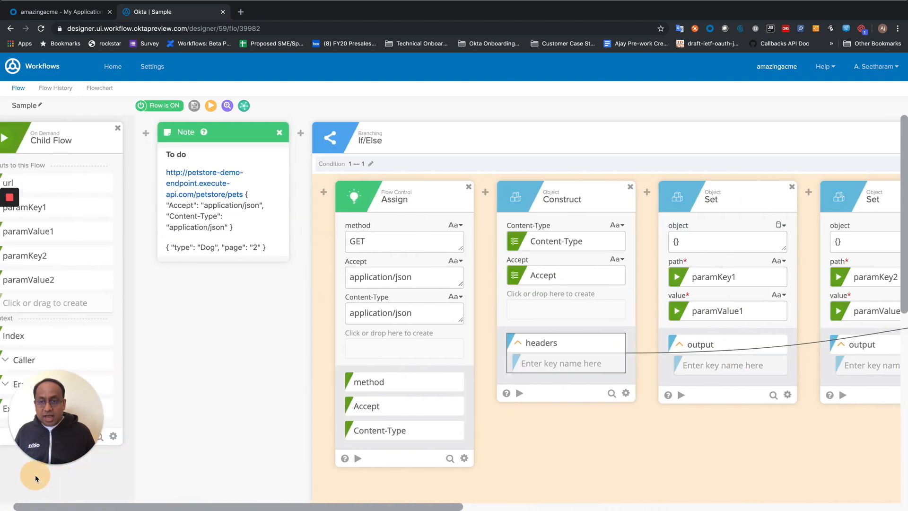
click(163, 176)
mouse_move(163, 176)
mouse_down()
mouse_move(222, 197)
mouse_move(250, 195)
mouse_move(159, 173)
mouse_up()
key(ctrl+c)
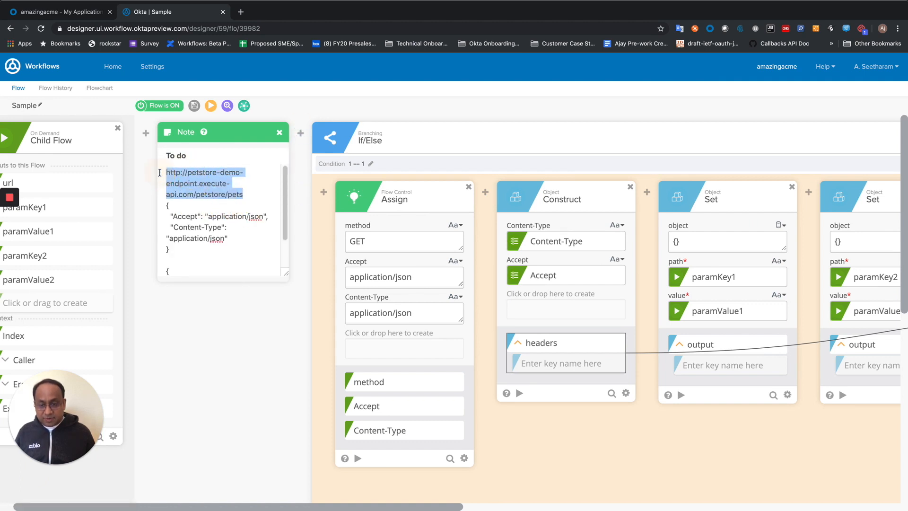
click(210, 109)
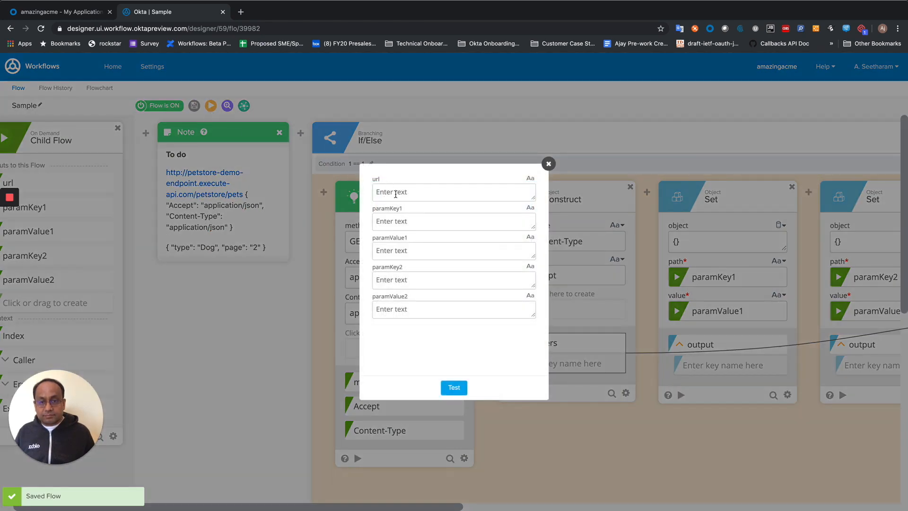
click(396, 192)
key(ctrl+v)
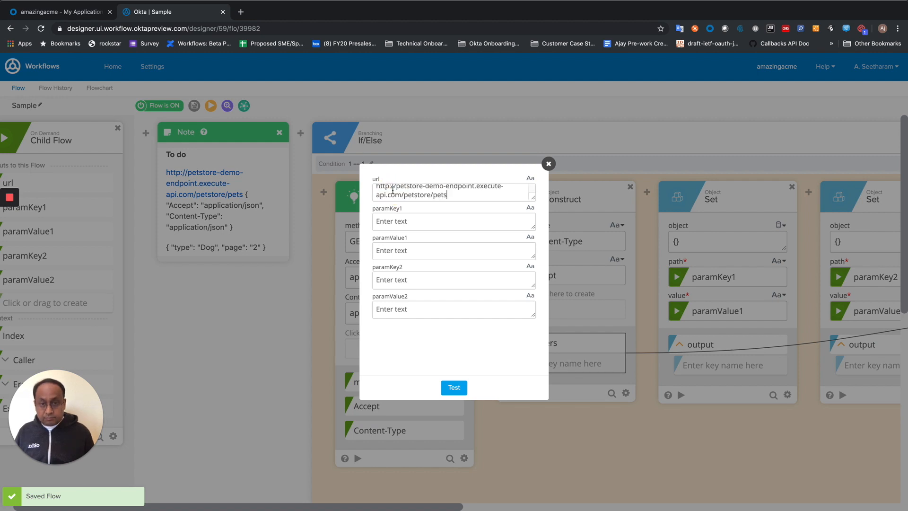
Fill in the test inputs paramKey1 type, paramValue1 Dog, paramKey2 page and paramValue2 2, and run the test.
click(392, 218)
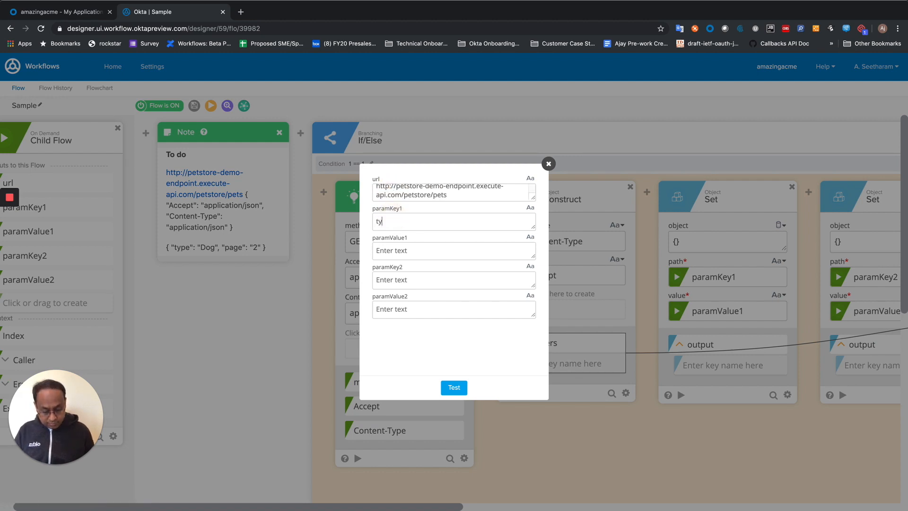
click(386, 244)
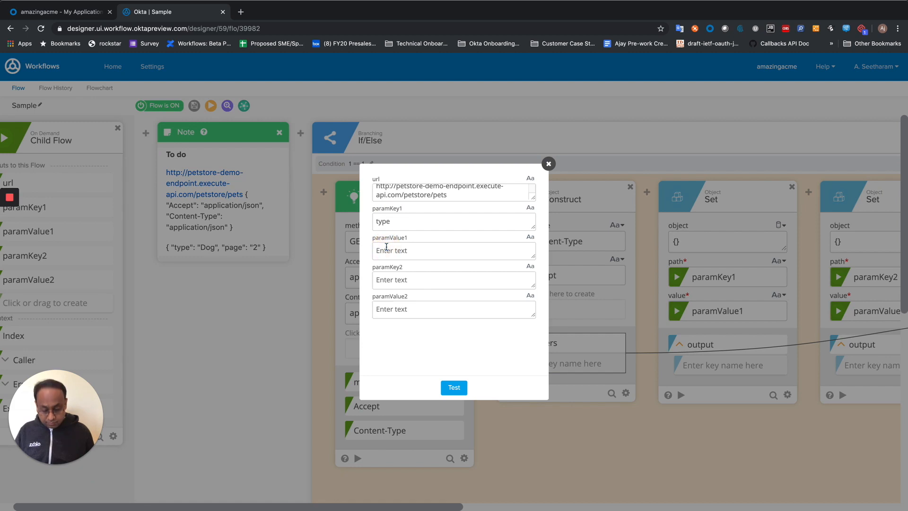
click(384, 283)
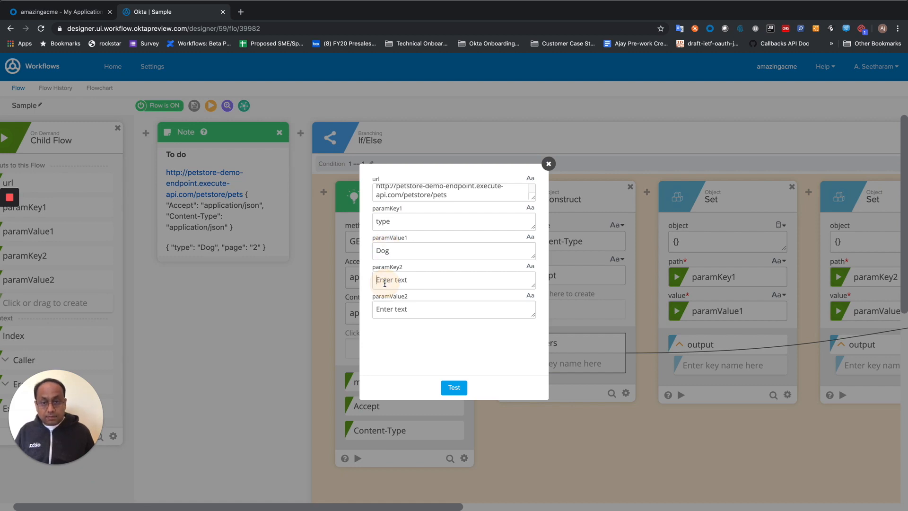
text(page)
click(397, 312)
text(2)
click(452, 389)
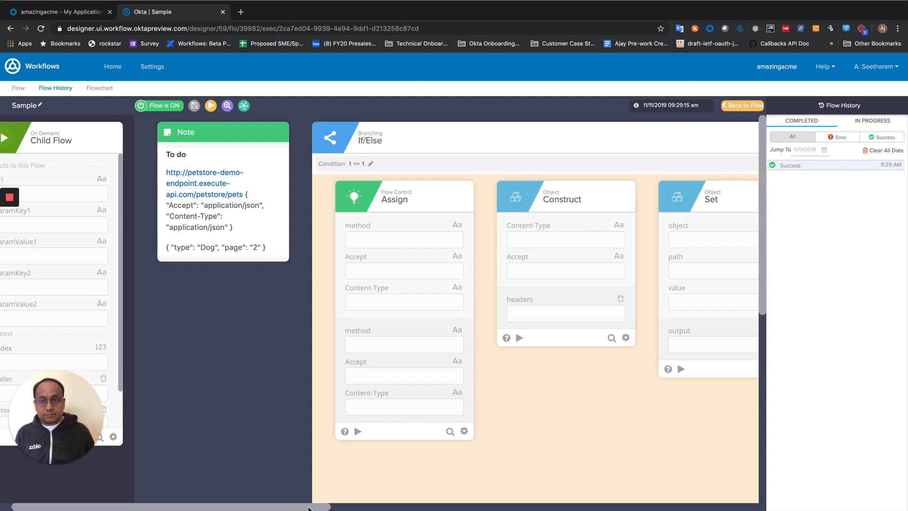
Examine the Raw Request card's response body in the test run's history, and return to the flow editor.
click(309, 509)
drag(308, 508, 563, 493)
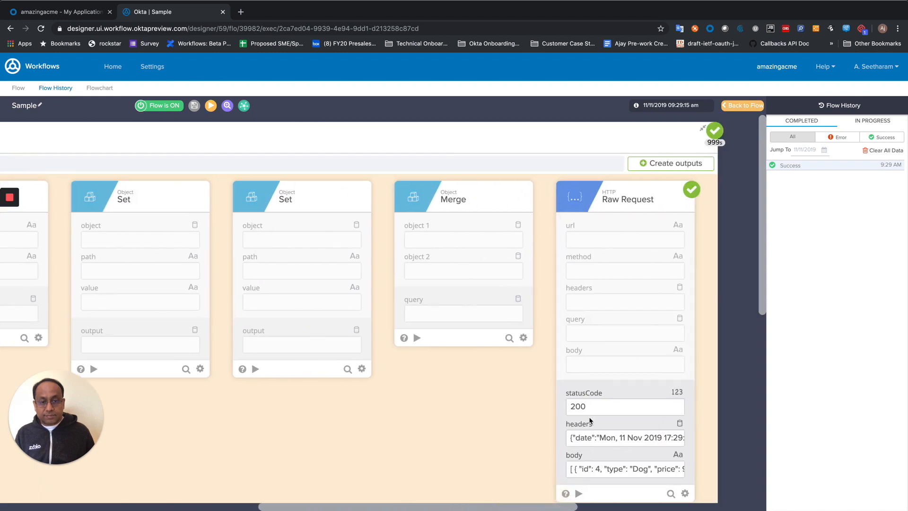
click(677, 466)
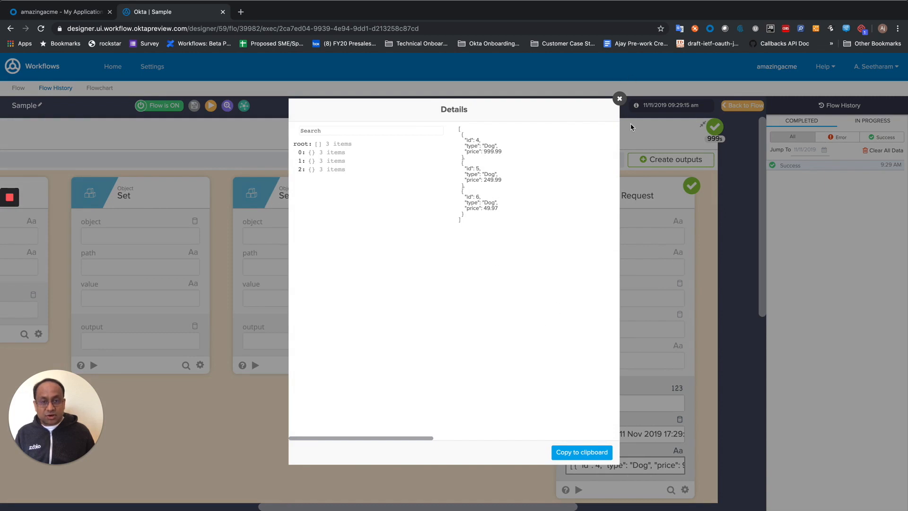
click(620, 99)
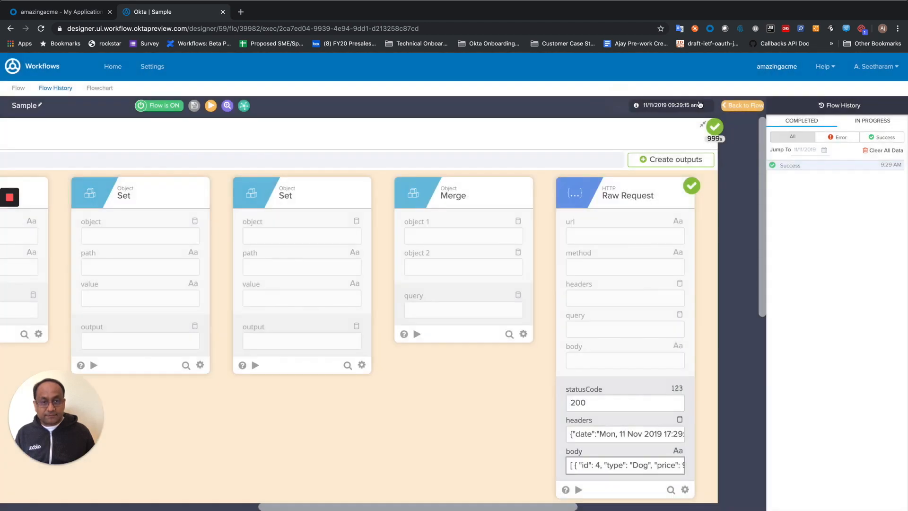
click(743, 105)
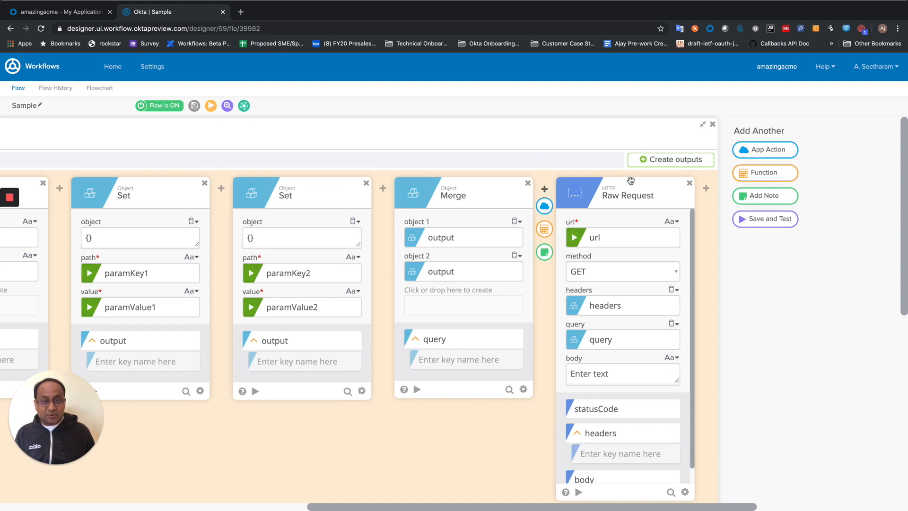
Create two outputs for the If/Else block, named statusCode and body.
click(660, 161)
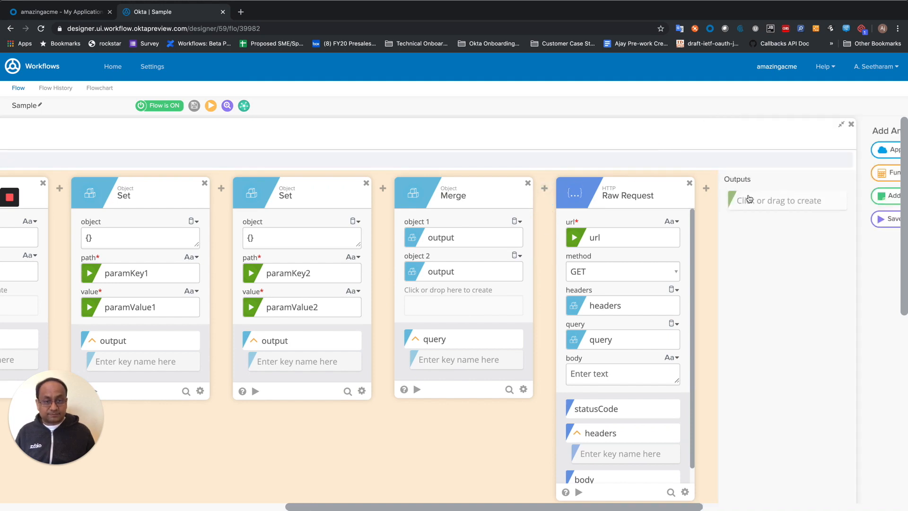
click(770, 201)
text(statusCode)
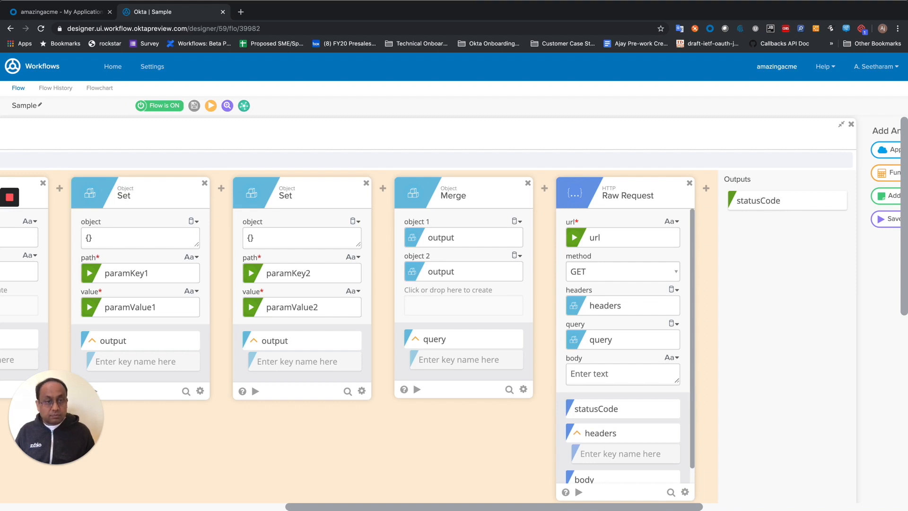
key(Return)
click(758, 265)
text(body)
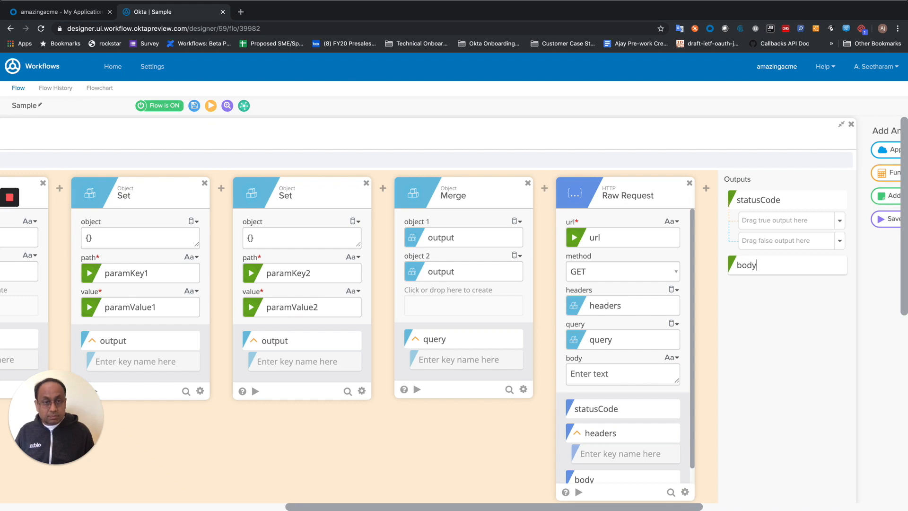
key(Return)
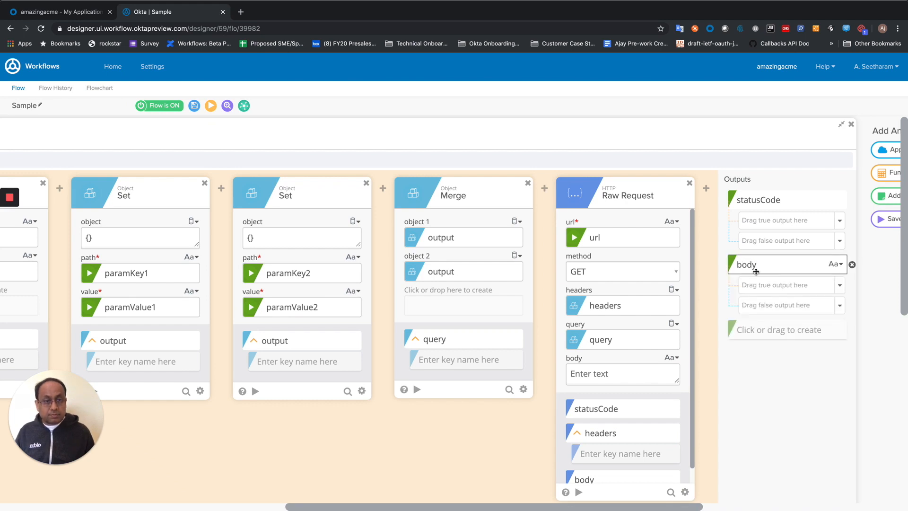
Map statusCode and body from each branch's Raw Request card to the matching true and false If/Else outputs, and save the flow.
drag(615, 409, 802, 213)
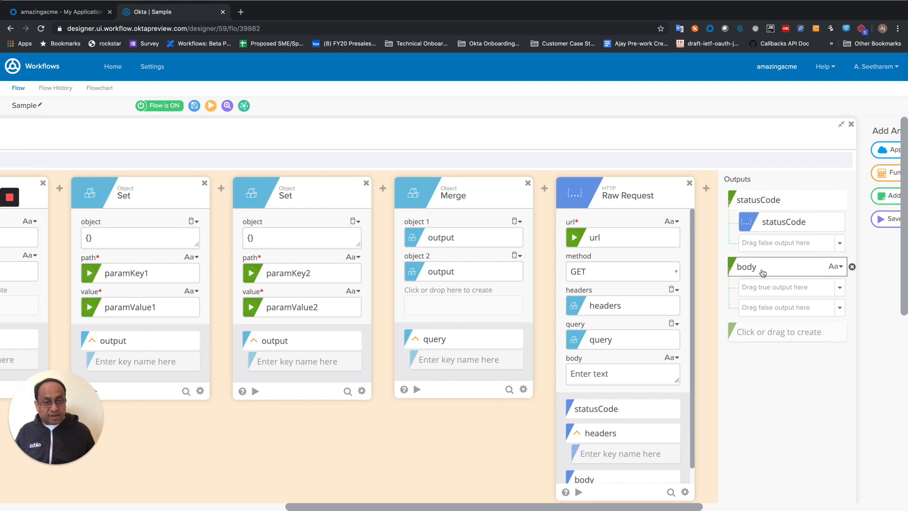
click(840, 267)
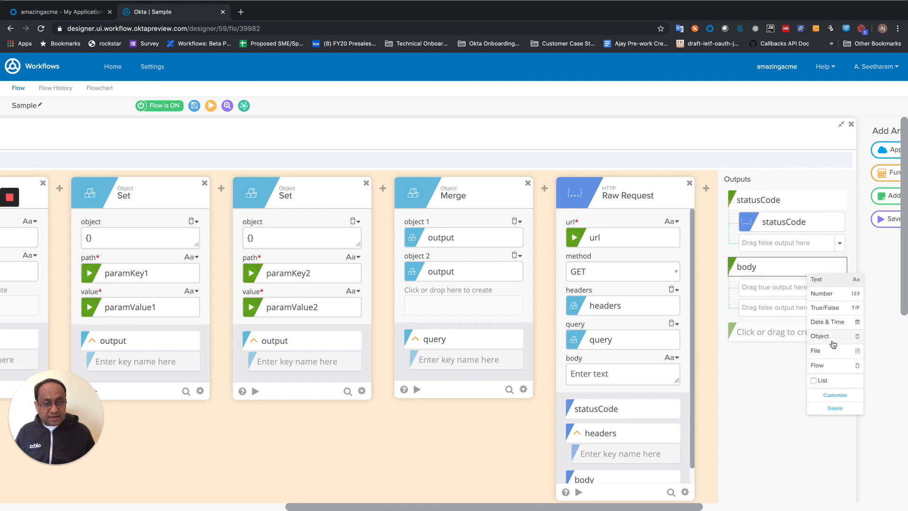
scroll(645, 471, down, 1)
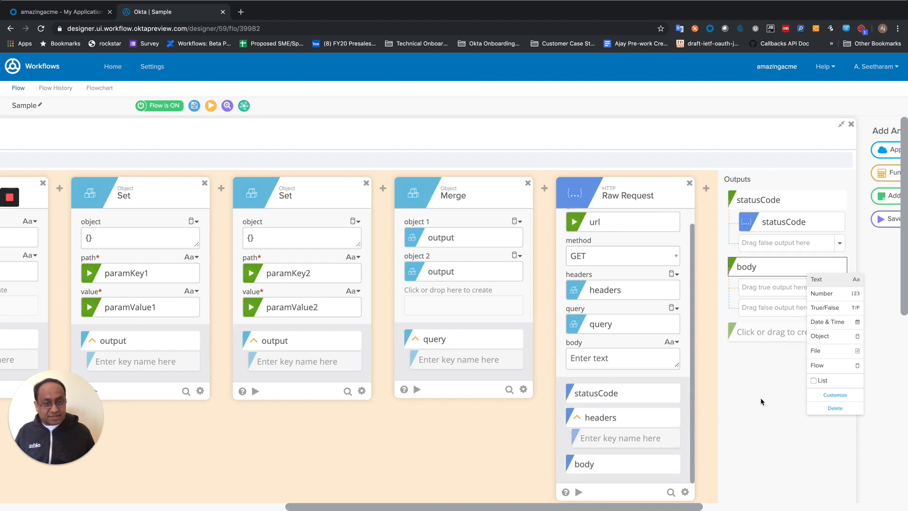
click(758, 381)
scroll(537, 466, down, 3)
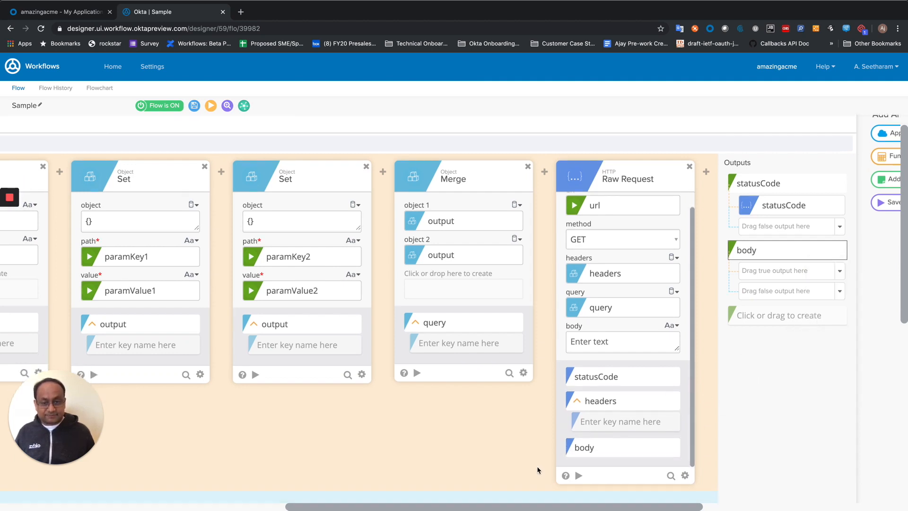
drag(586, 404, 757, 229)
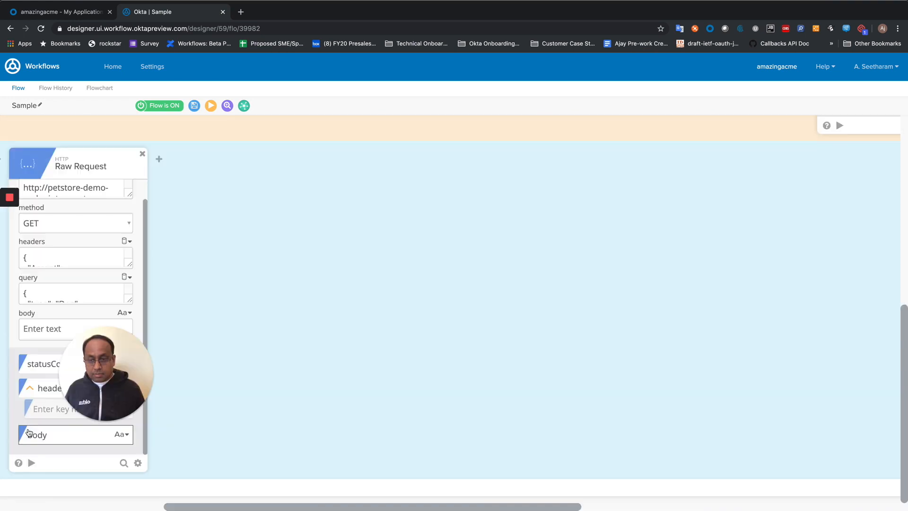
drag(28, 429, 629, 144)
scroll(694, 176, up, 2)
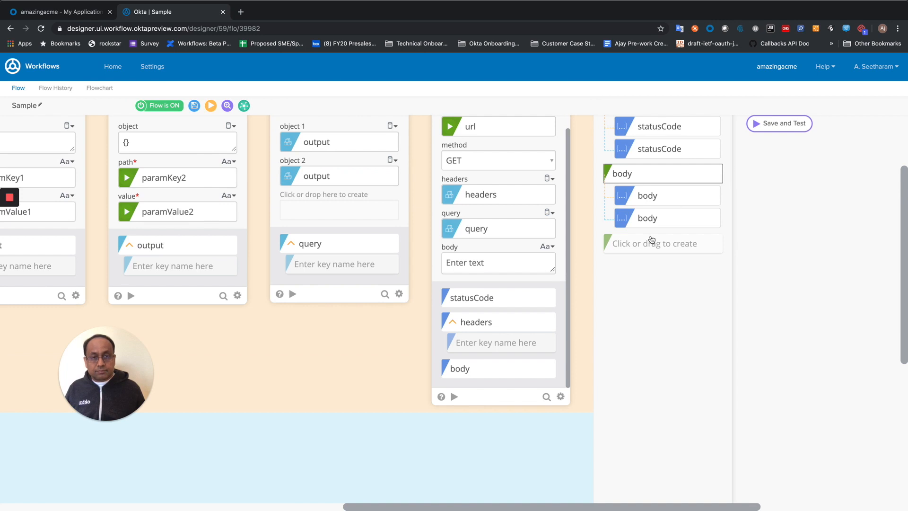
scroll(652, 237, up, 3)
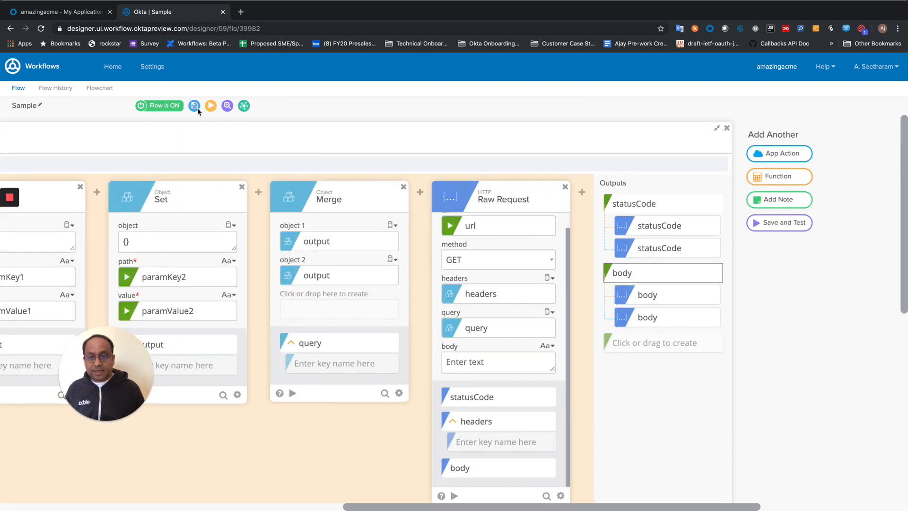
click(195, 107)
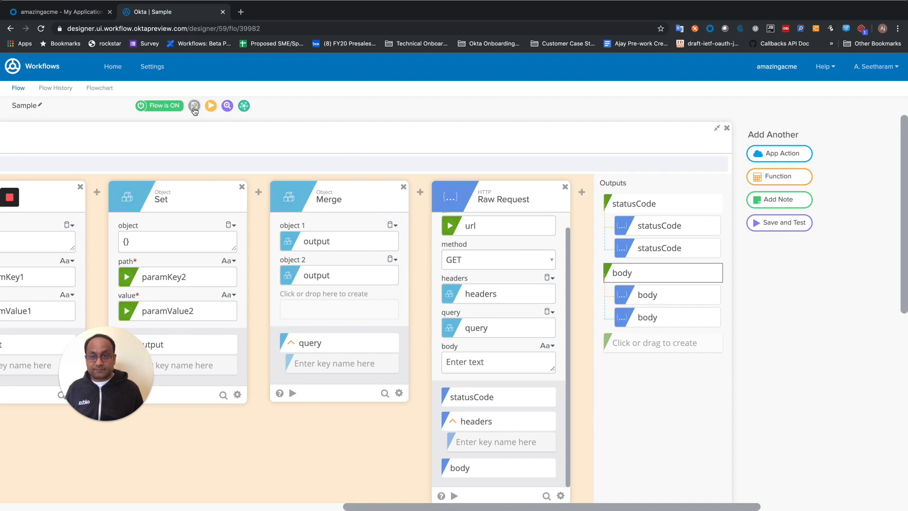
mouse_move(2, 197)
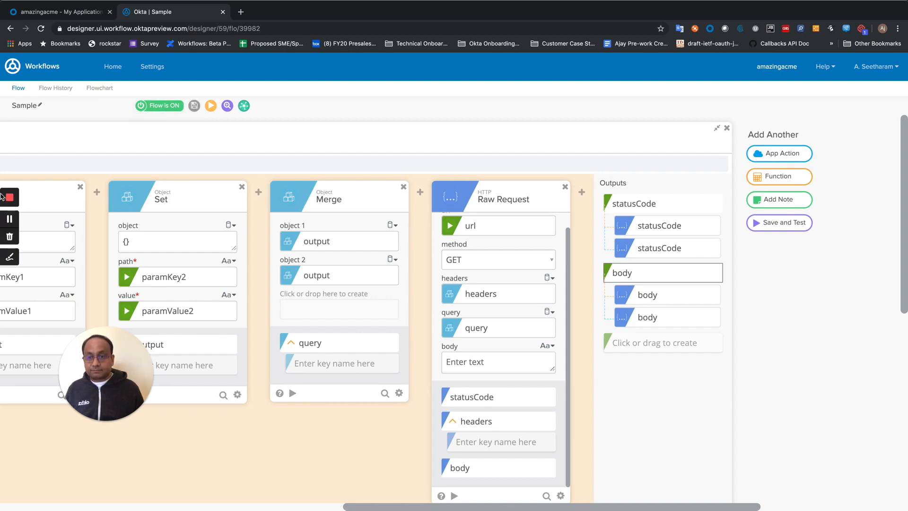